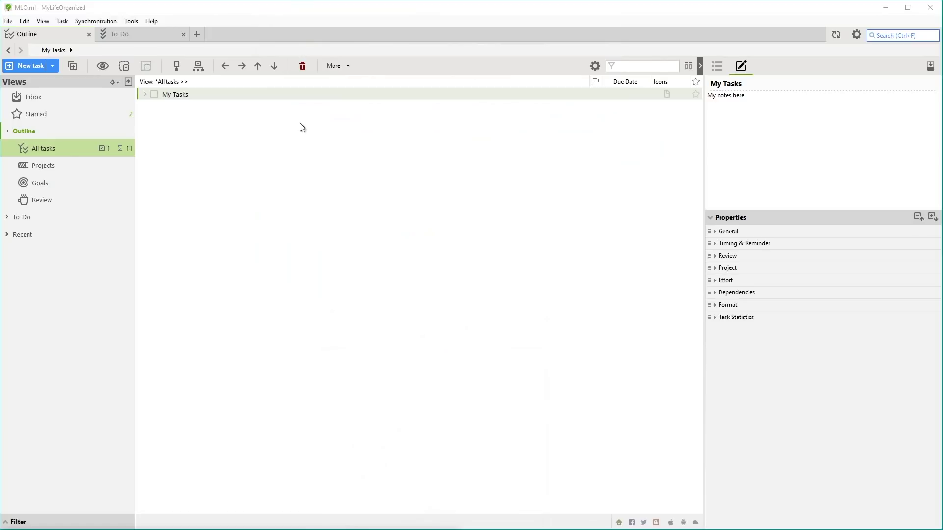
Toggle the To-Do view group, To-Do/Outline tabs, filter settings and right properties pane on and off.
{"action": "left_click", "coordinate": [50, 67]}
{"action": "left_click", "coordinate": [6, 217]}
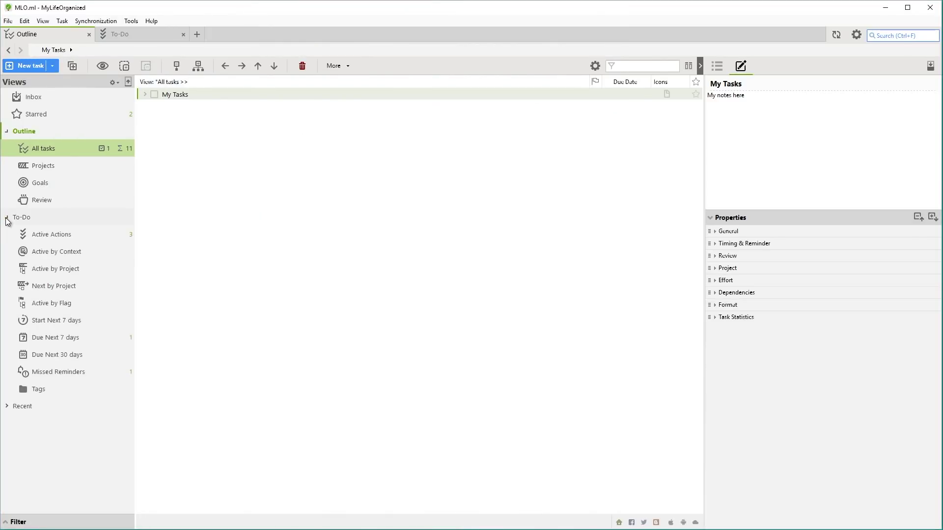
{"action": "left_click", "coordinate": [137, 29]}
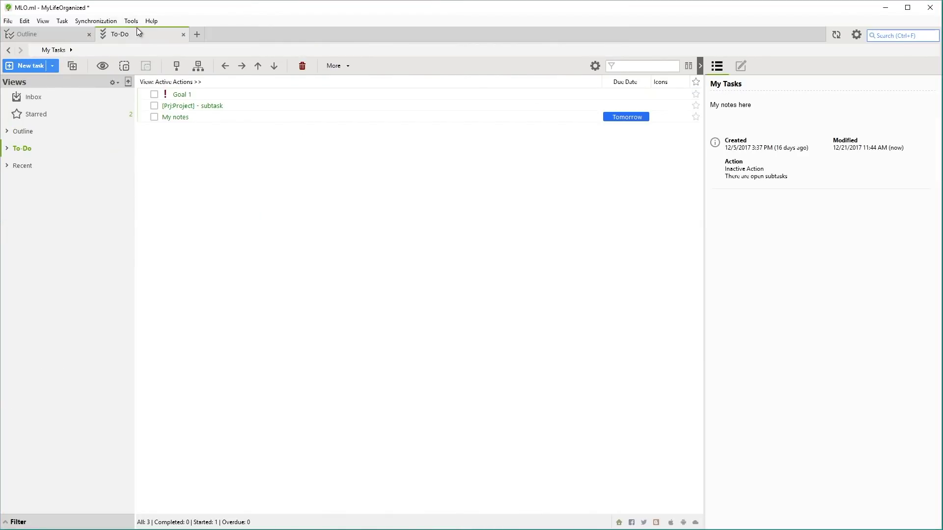
{"action": "left_click", "coordinate": [77, 34]}
{"action": "left_click", "coordinate": [128, 82]}
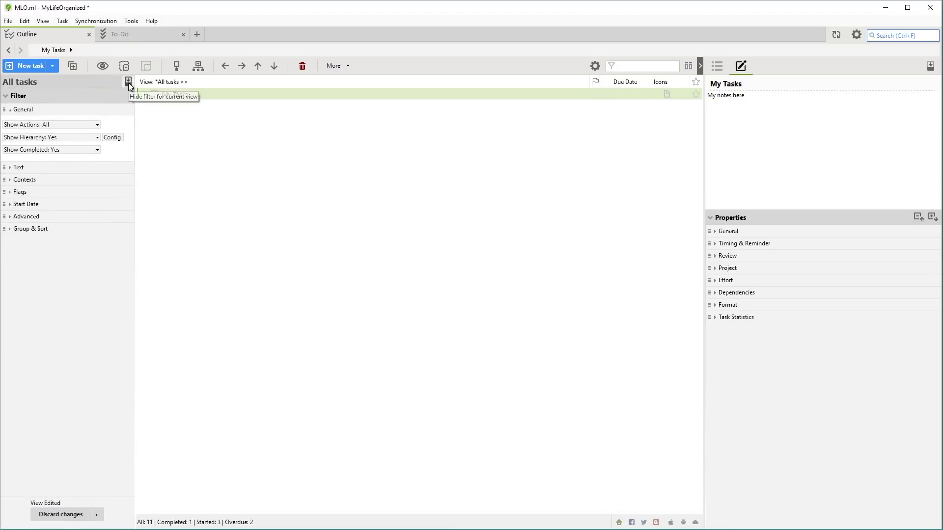
{"action": "left_click", "coordinate": [128, 83]}
{"action": "left_click", "coordinate": [700, 66]}
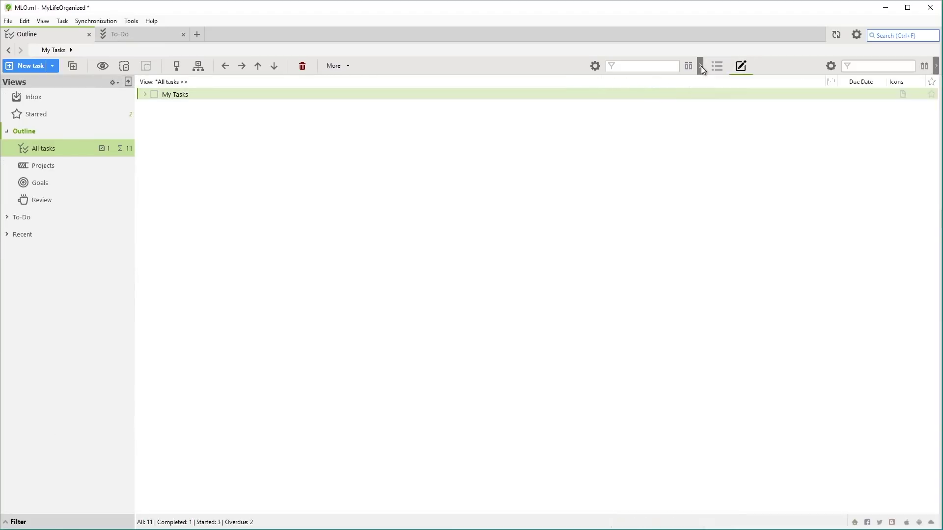
{"action": "left_click", "coordinate": [935, 66]}
Expand My Tasks, Project, Folder, Goals and Every day task to reveal all subtasks.
{"action": "left_click", "coordinate": [145, 95]}
{"action": "left_click", "coordinate": [154, 106]}
{"action": "left_click", "coordinate": [156, 129]}
{"action": "left_click", "coordinate": [155, 150]}
{"action": "left_click", "coordinate": [155, 184]}
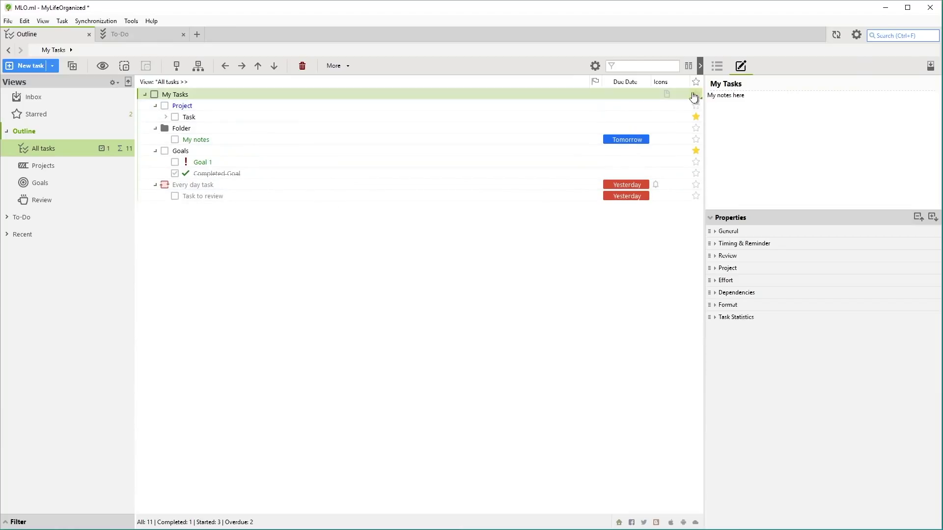
Add the Context column to the task list and clear the filter text.
{"action": "left_click", "coordinate": [688, 66]}
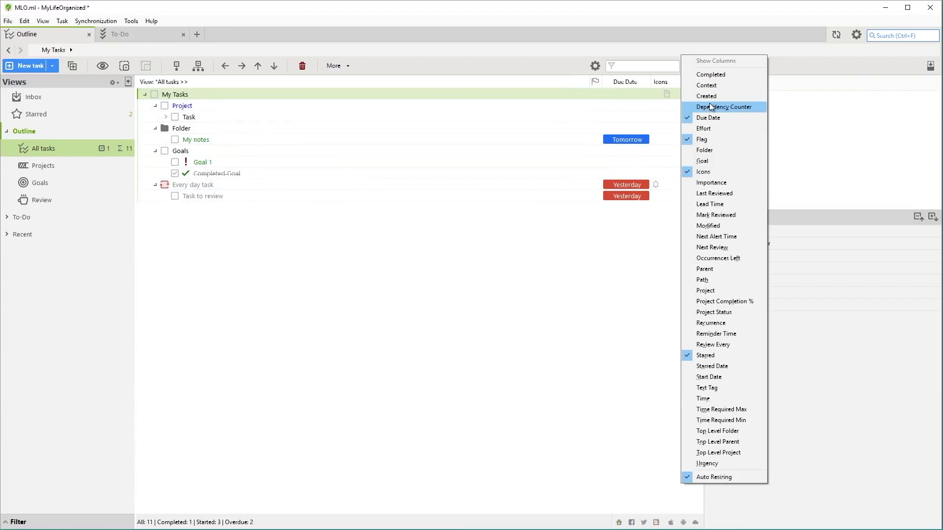
{"action": "left_click", "coordinate": [717, 85]}
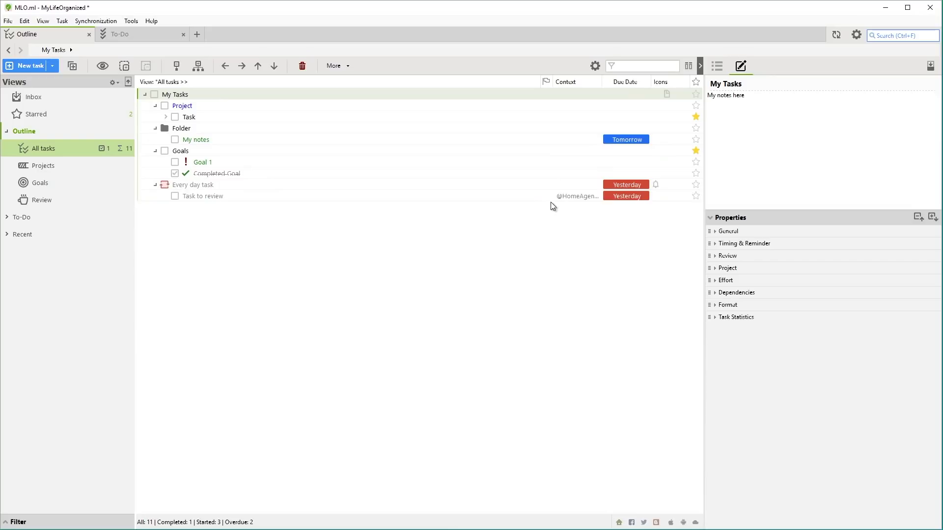
{"action": "type", "text": "folder"}
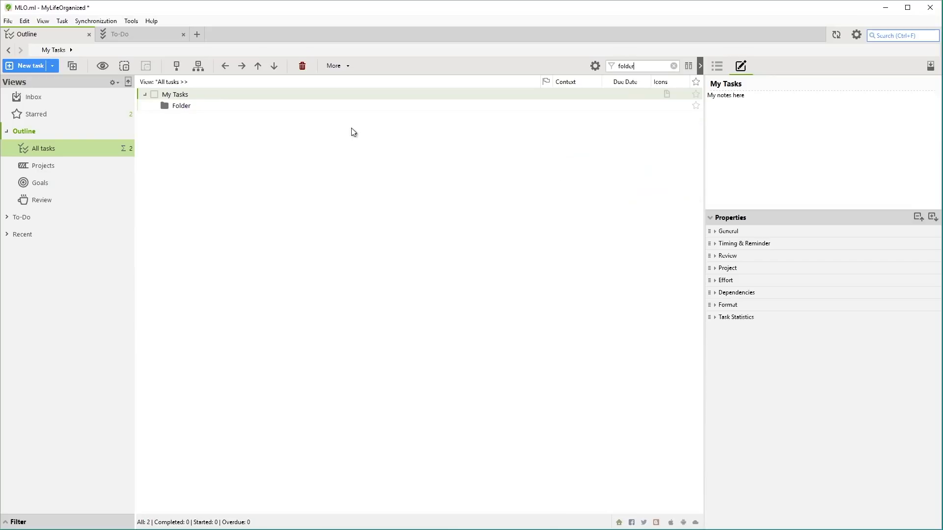
{"action": "left_click", "coordinate": [674, 67]}
Flag Project, Folder and Goals green, and Completed Goal and Task to review orange.
{"action": "left_click", "coordinate": [546, 106]}
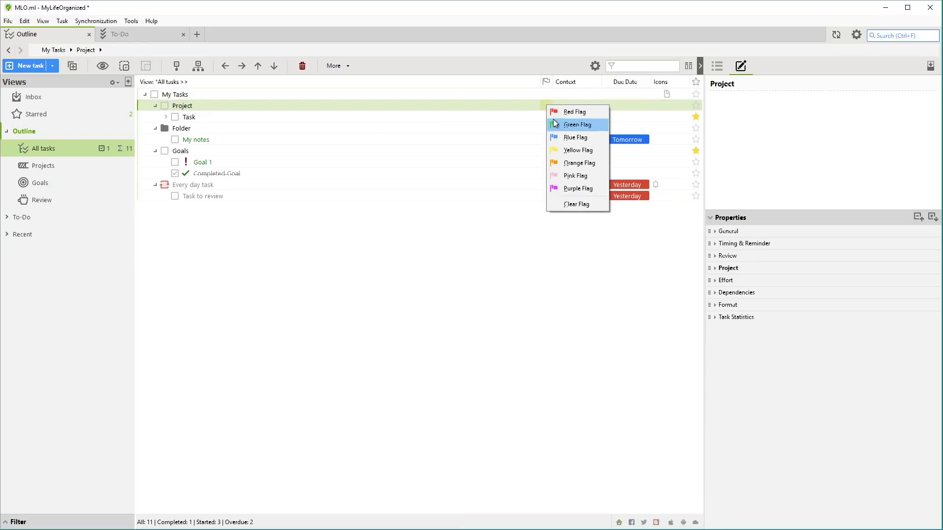
{"action": "left_click", "coordinate": [577, 125]}
{"action": "left_click", "coordinate": [546, 127]}
{"action": "left_click", "coordinate": [547, 150]}
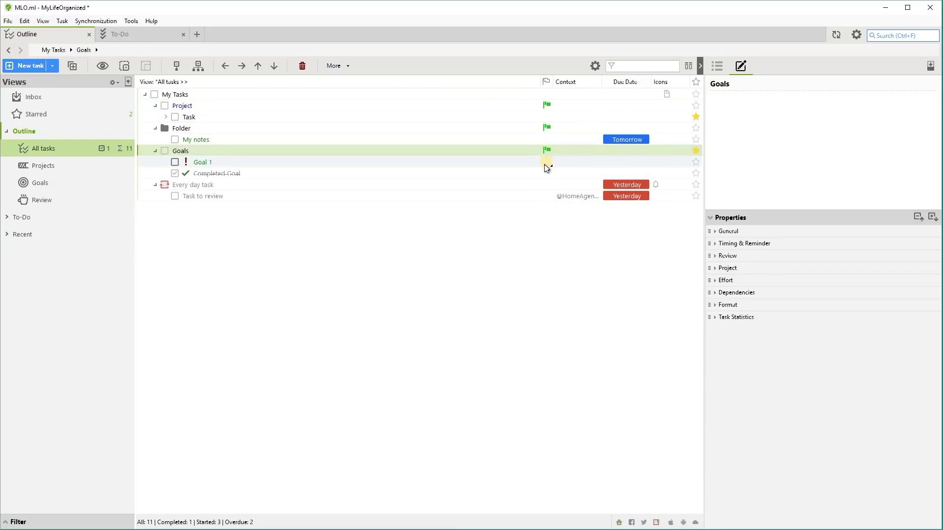
{"action": "left_click", "coordinate": [546, 173]}
{"action": "left_click", "coordinate": [559, 234]}
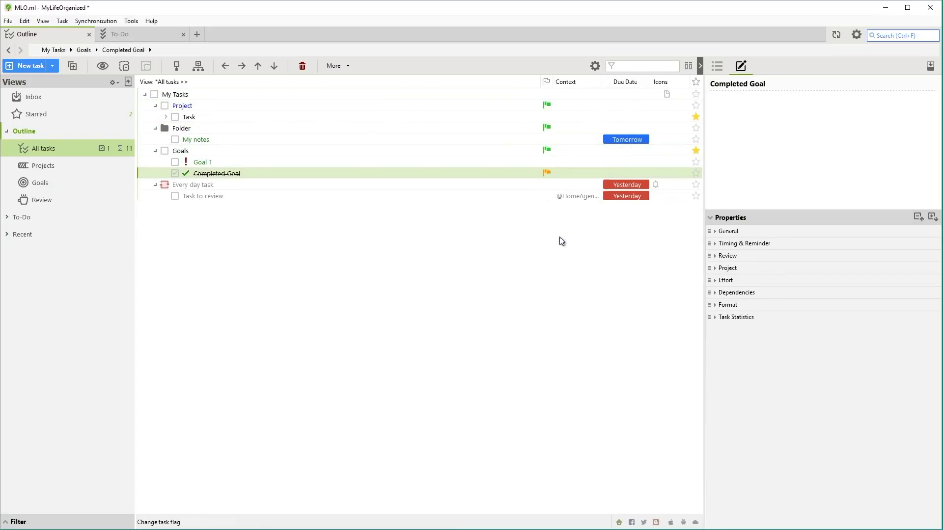
{"action": "left_click", "coordinate": [547, 194]}
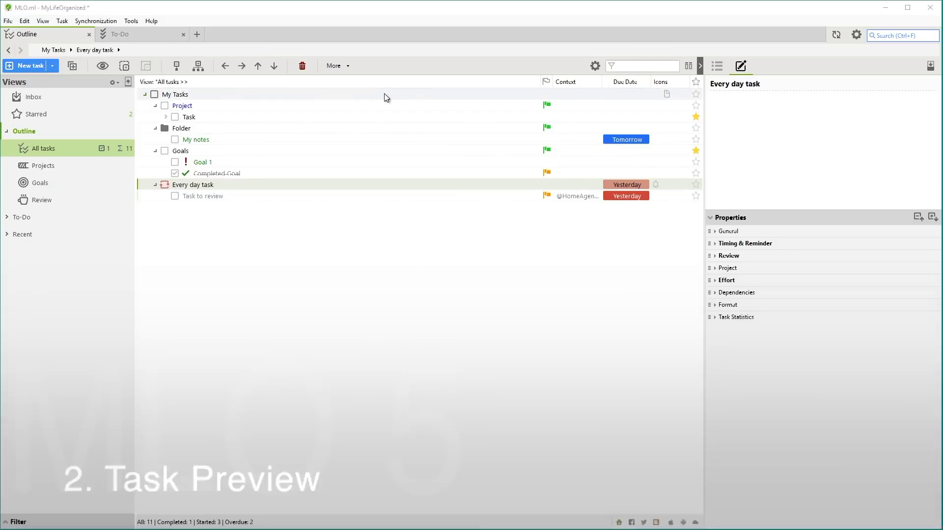
Switch the side pane to task preview, browse the tasks, and mark Task to review reviewed for 12/28/2017.
{"action": "left_click", "coordinate": [383, 94]}
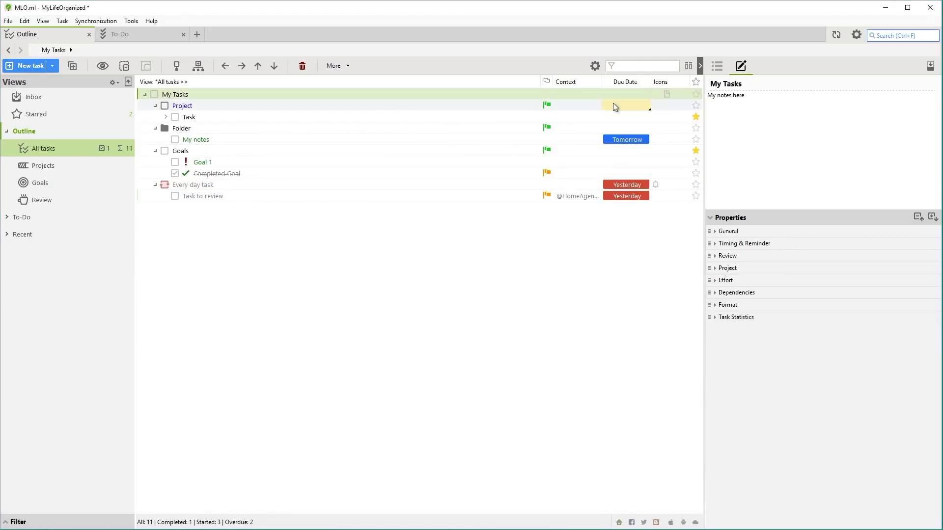
{"action": "left_click", "coordinate": [717, 66]}
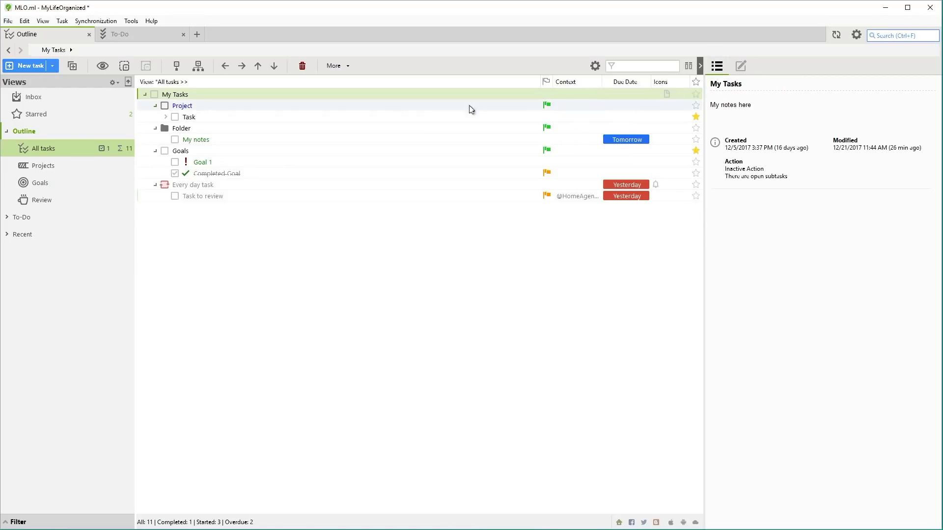
{"action": "left_click", "coordinate": [408, 107]}
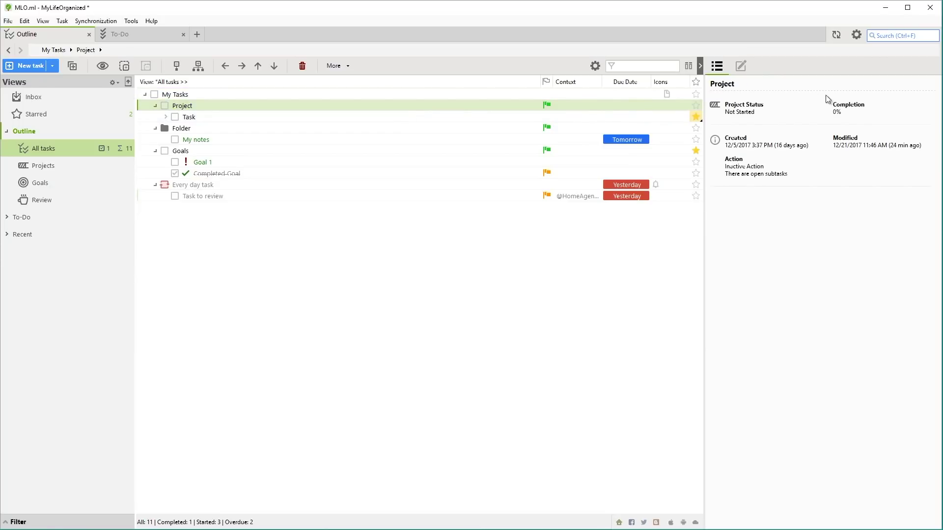
{"action": "left_click", "coordinate": [393, 174]}
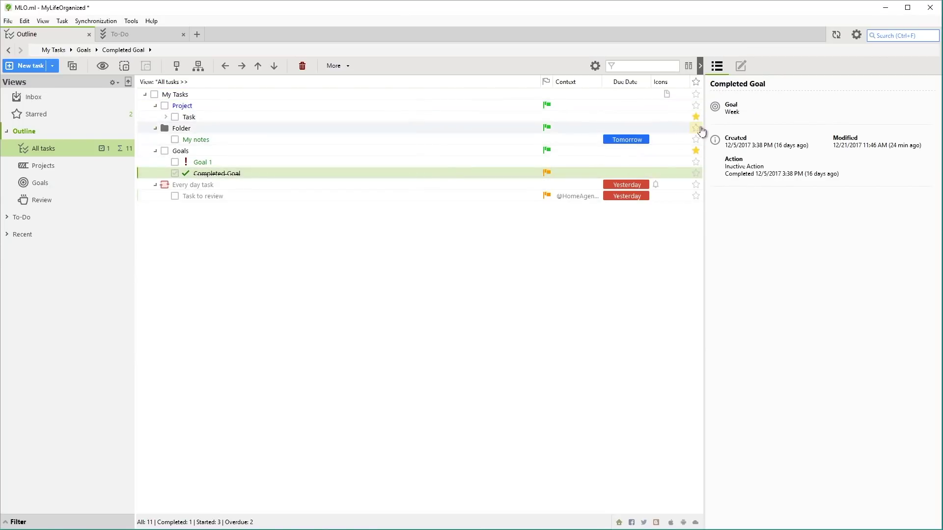
{"action": "left_click", "coordinate": [383, 184]}
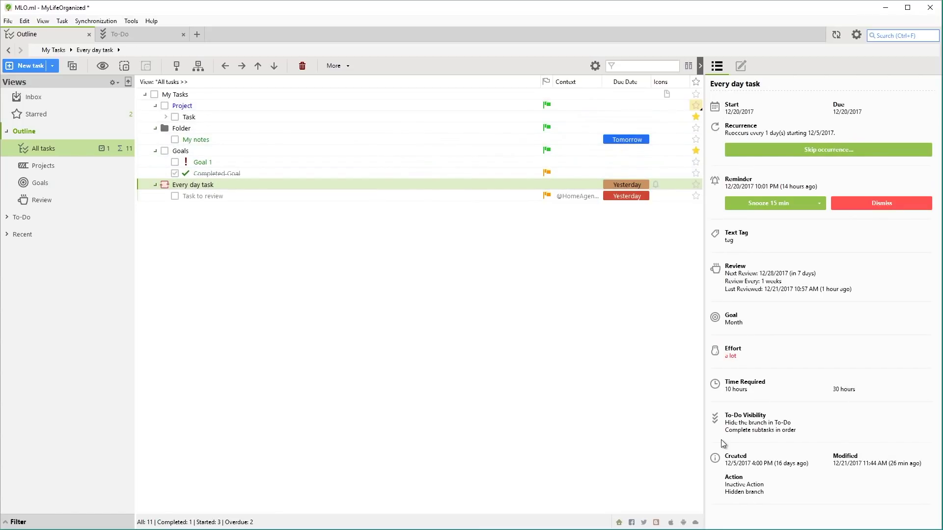
{"action": "left_click", "coordinate": [378, 198]}
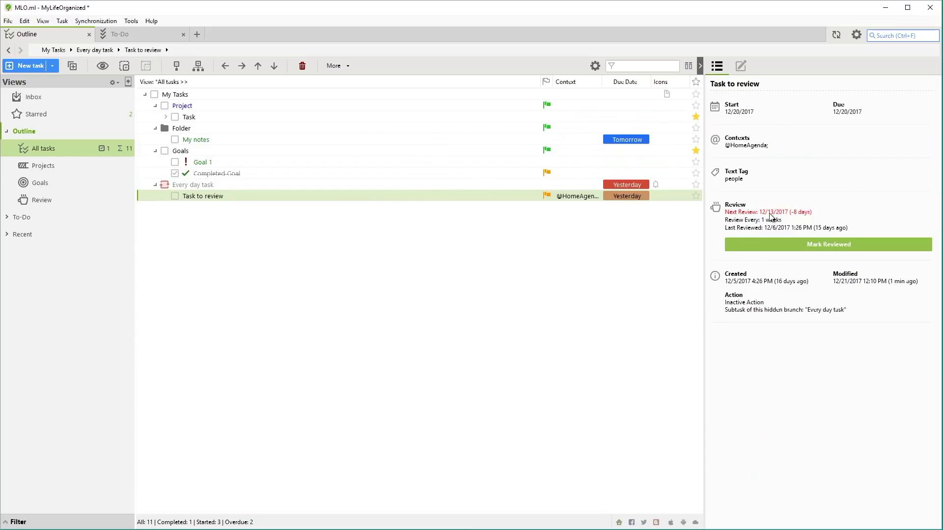
{"action": "left_click", "coordinate": [792, 248]}
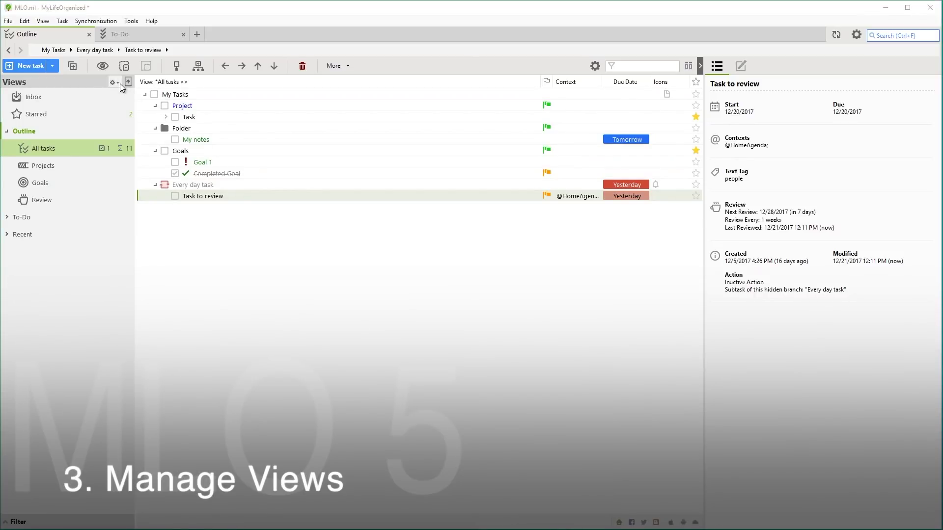
Open Manage Views from the views gear menu and toggle the Goals view hidden and visible again.
{"action": "left_click", "coordinate": [118, 83]}
{"action": "left_click", "coordinate": [160, 273]}
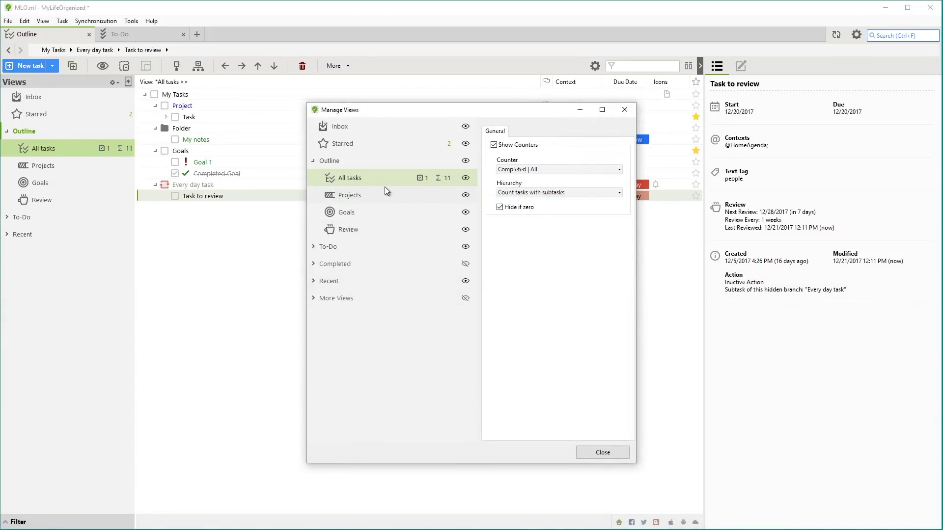
{"action": "left_click", "coordinate": [465, 212]}
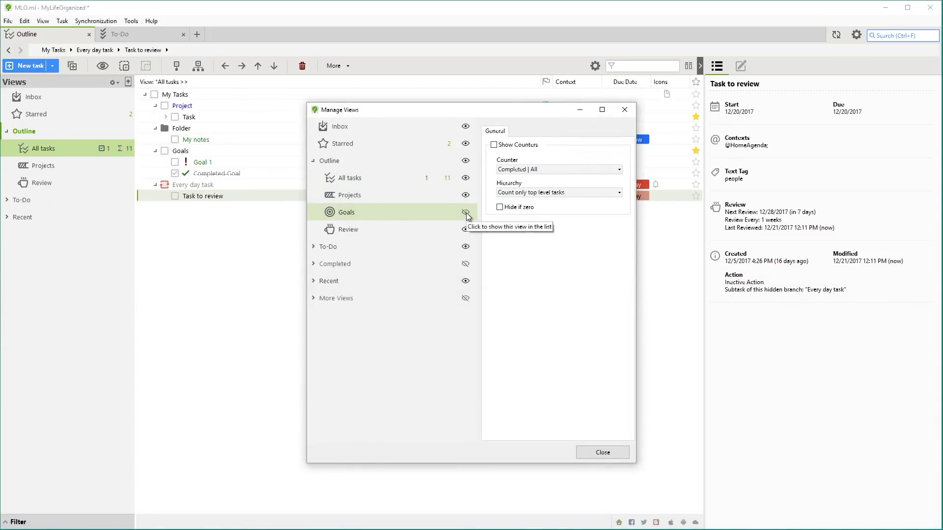
{"action": "left_click", "coordinate": [465, 212]}
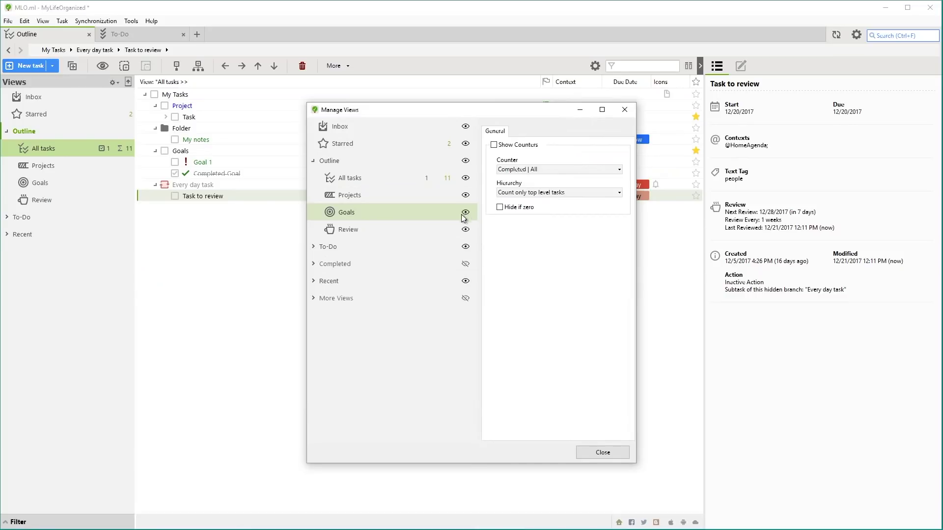
Drag the Review view above Goals, then drop it back below Goals.
{"action": "left_click", "coordinate": [351, 232]}
{"action": "left_click_drag", "start_coordinate": [351, 232], "coordinate": [360, 211]}
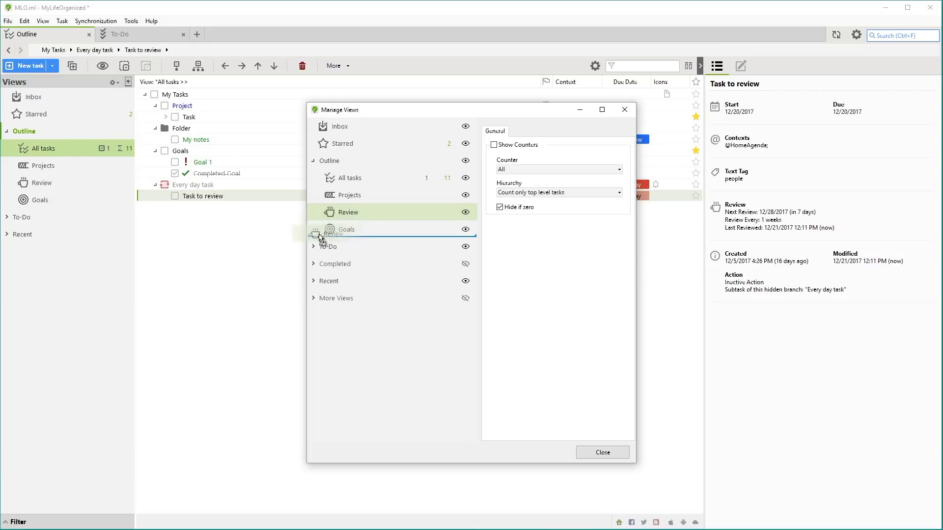
{"action": "left_click_drag", "start_coordinate": [361, 211], "coordinate": [319, 234]}
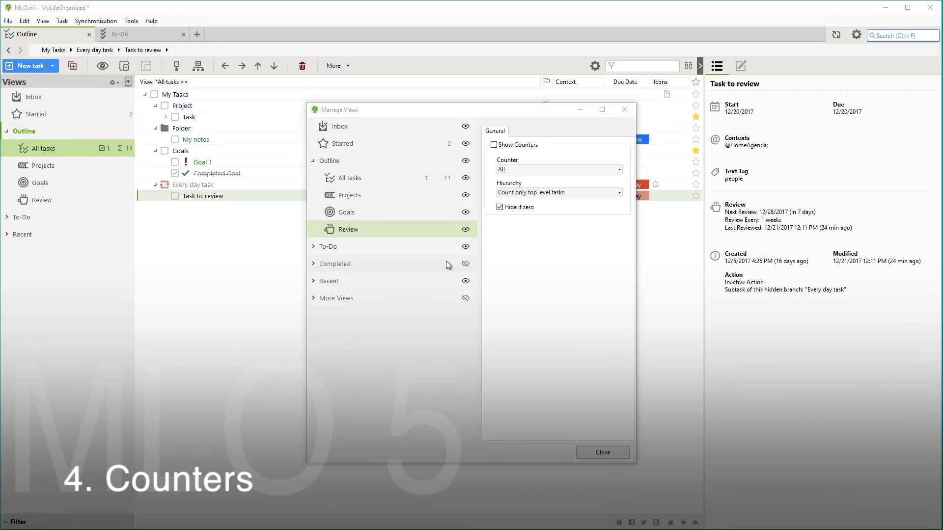
Enable the task counter for the Projects view, counting all tasks.
{"action": "left_click", "coordinate": [412, 182]}
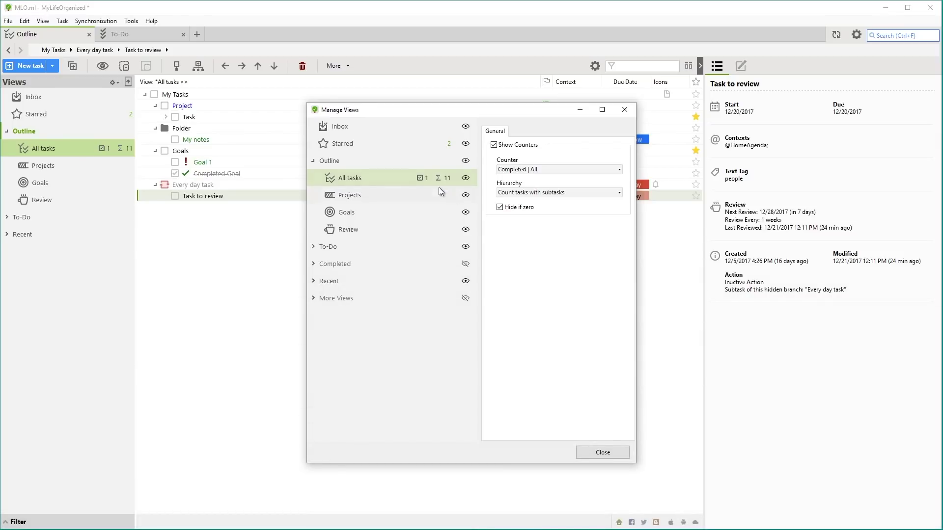
{"action": "left_click", "coordinate": [427, 196]}
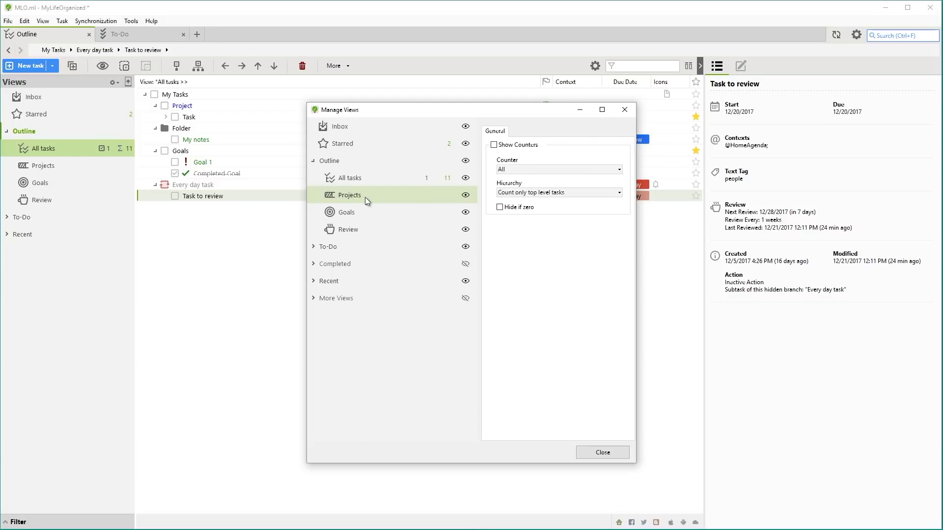
{"action": "left_click", "coordinate": [494, 146]}
{"action": "left_click", "coordinate": [601, 171]}
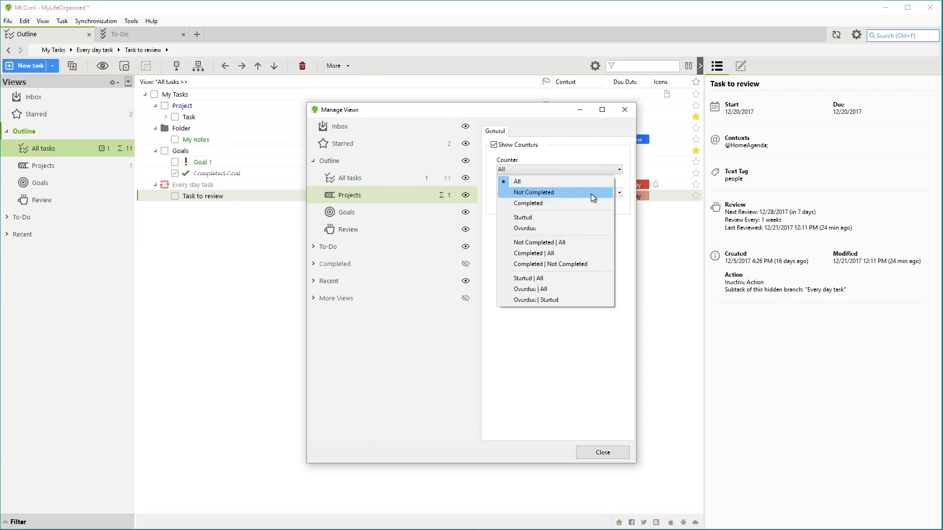
{"action": "left_click", "coordinate": [583, 327]}
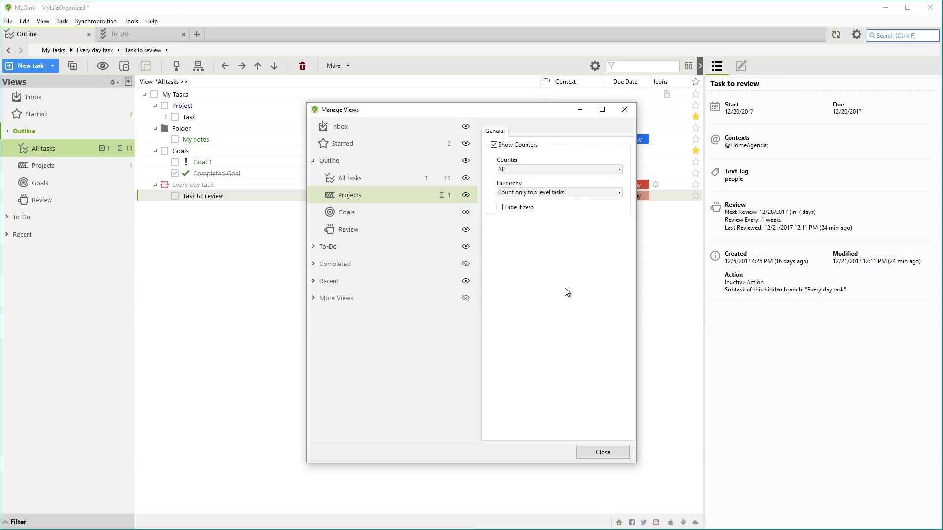
Enable the task counter for the Review view and close Manage Views.
{"action": "left_click", "coordinate": [412, 233]}
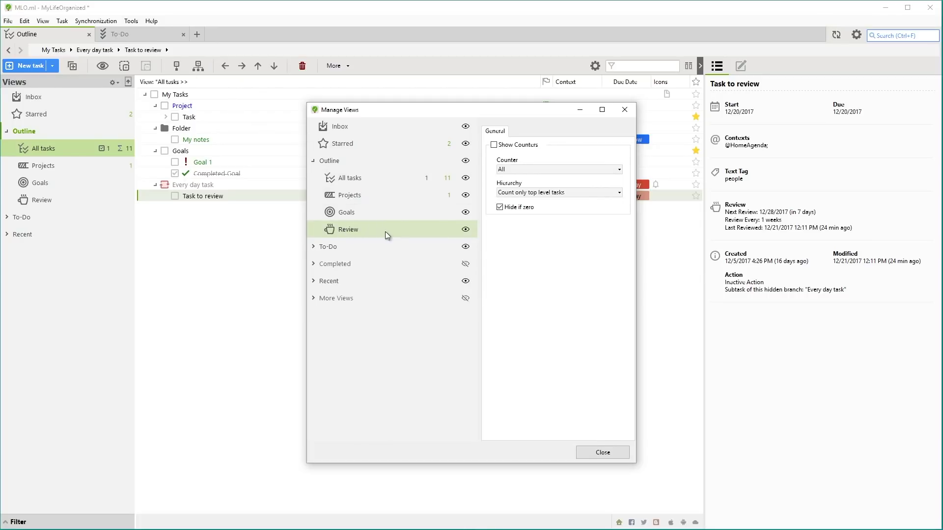
{"action": "left_click", "coordinate": [493, 144]}
{"action": "left_click", "coordinate": [602, 452]}
Create a Review workspace tab with its view counter shown, then return to All tasks.
{"action": "left_click", "coordinate": [54, 197]}
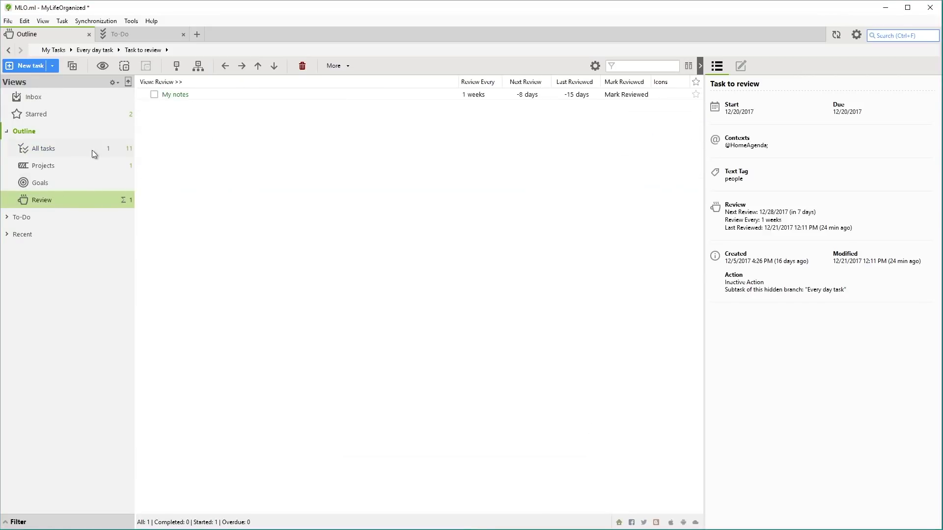
{"action": "left_click", "coordinate": [197, 35]}
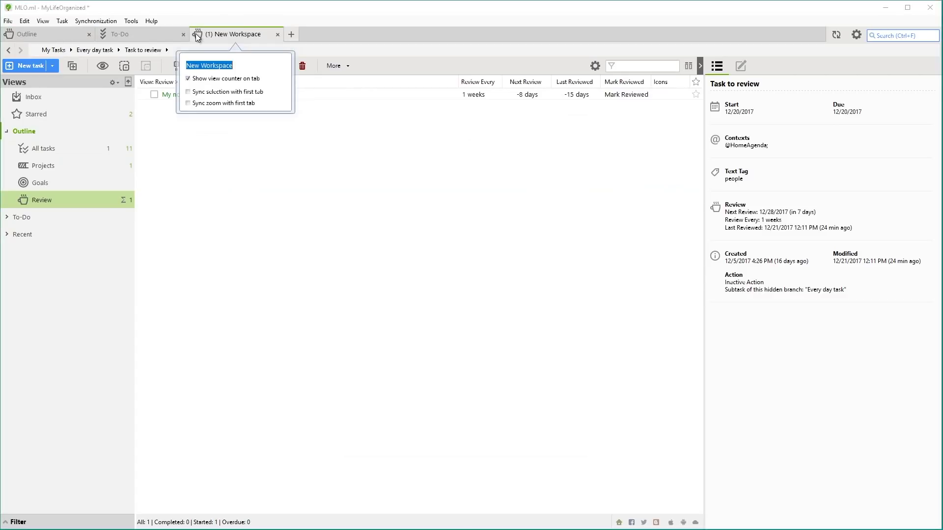
{"action": "type", "text": "Review"}
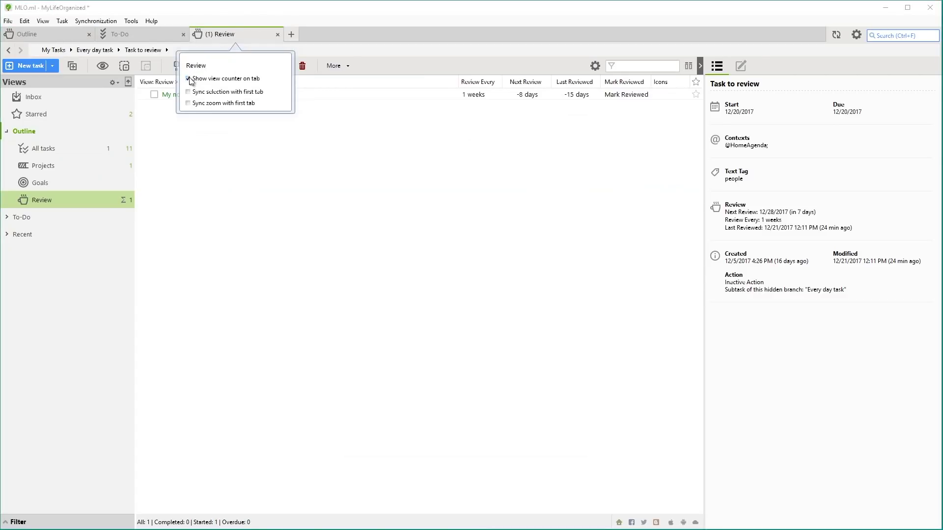
{"action": "left_click", "coordinate": [188, 79]}
{"action": "left_click", "coordinate": [65, 35]}
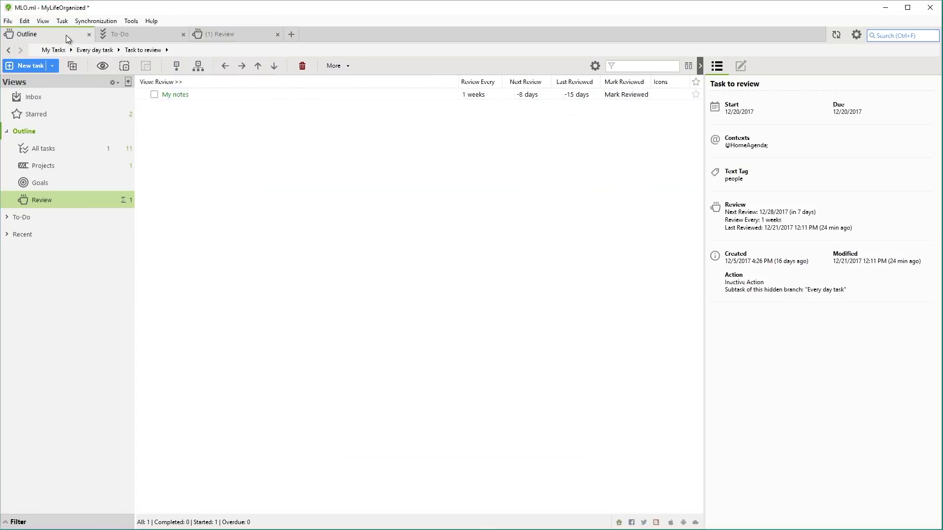
{"action": "left_click", "coordinate": [65, 151]}
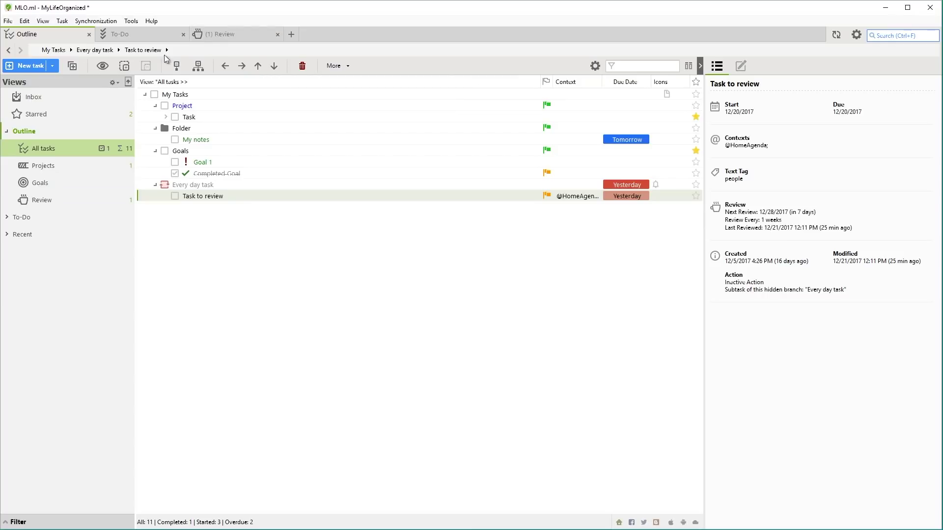
Mark My notes as reviewed in the Review view, emptying it, and show all tasks again.
{"action": "left_click", "coordinate": [66, 201]}
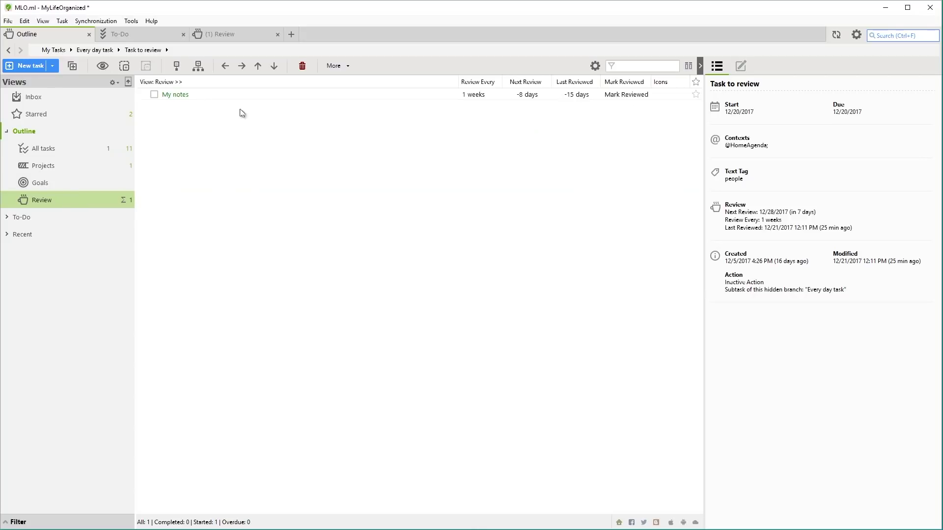
{"action": "left_click", "coordinate": [242, 94]}
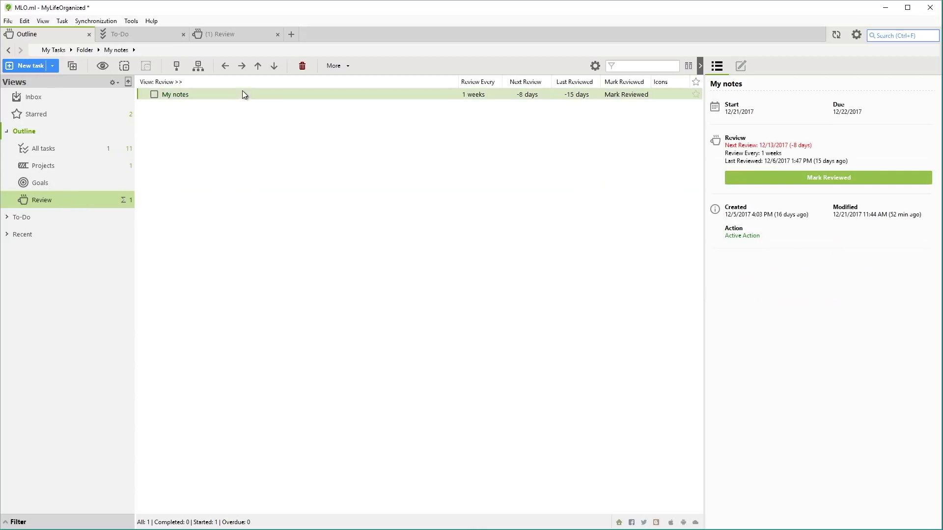
{"action": "left_click", "coordinate": [848, 179]}
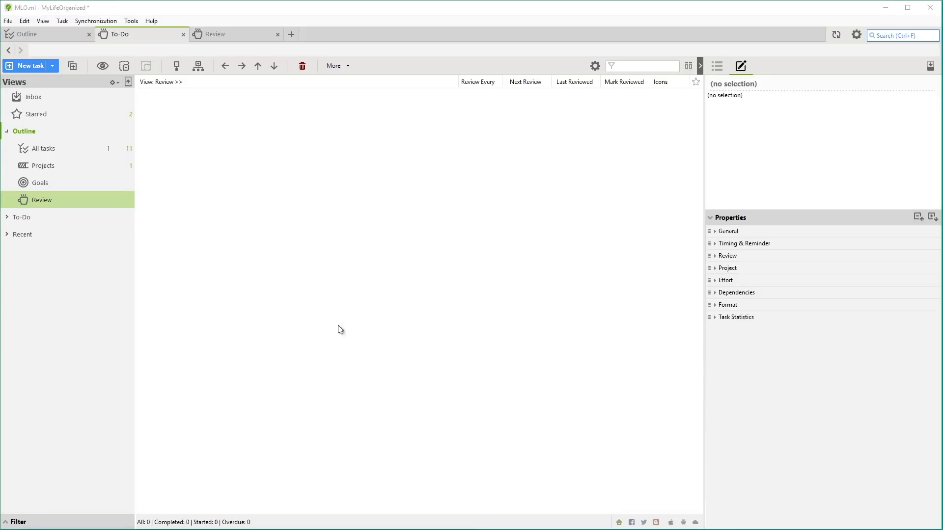
{"action": "left_click", "coordinate": [83, 147]}
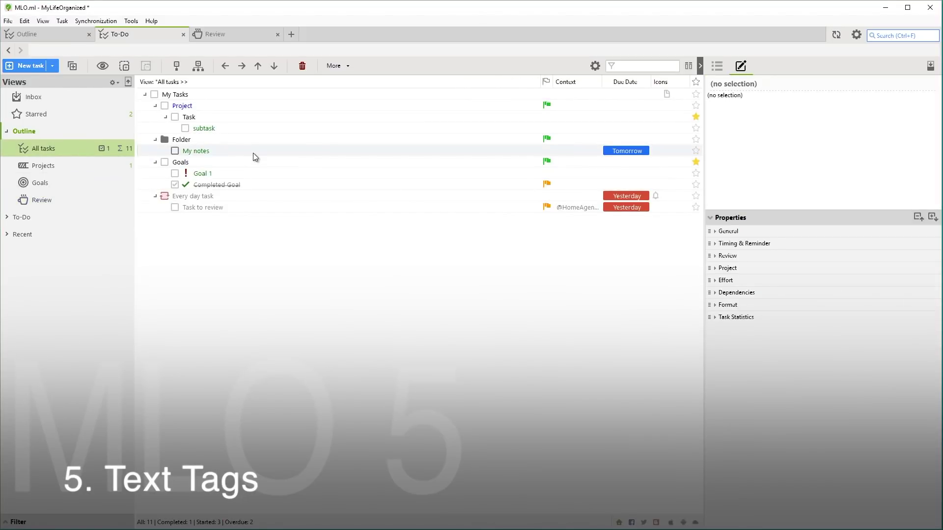
Give My notes the text tag price in its General properties.
{"action": "left_click", "coordinate": [253, 150]}
{"action": "left_click", "coordinate": [733, 238]}
{"action": "left_click", "coordinate": [747, 302]}
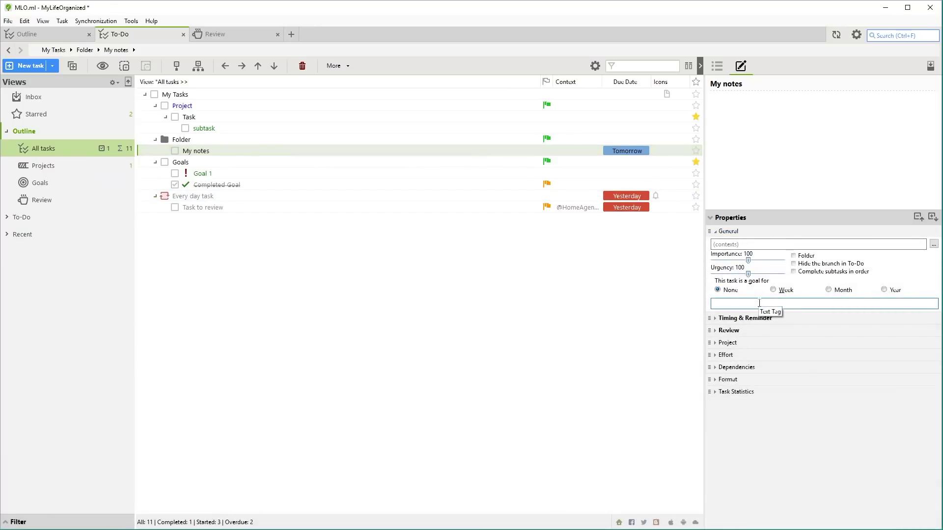
{"action": "type", "text": "price"}
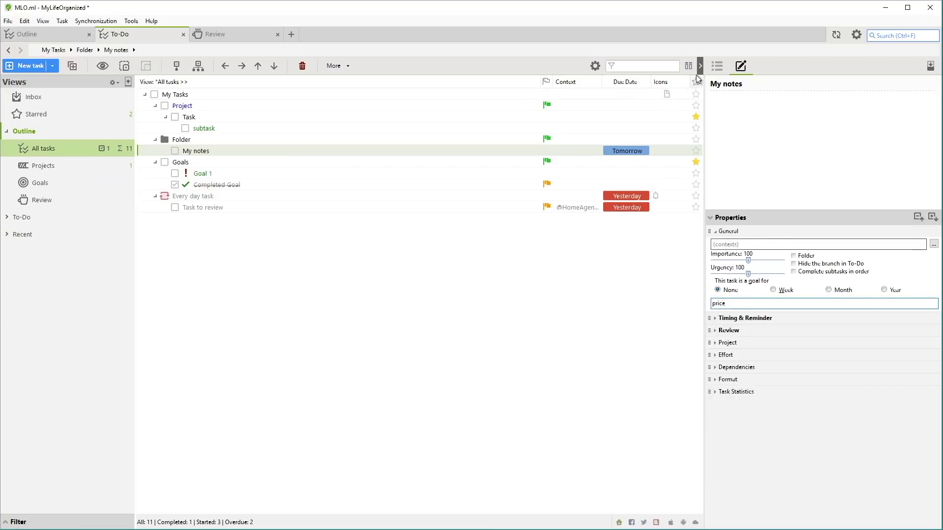
Show the Text Tag column, filter the list by price, then clear the filter.
{"action": "left_click", "coordinate": [687, 66]}
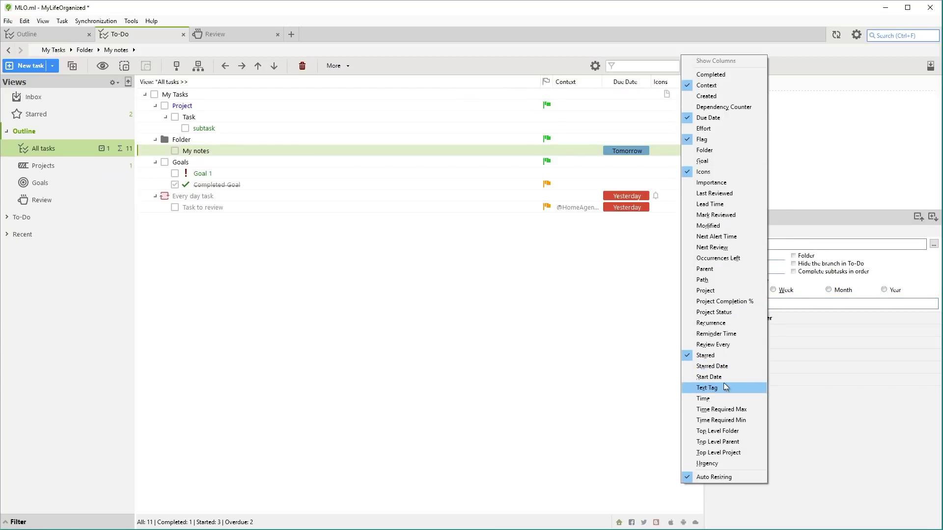
{"action": "left_click", "coordinate": [709, 388]}
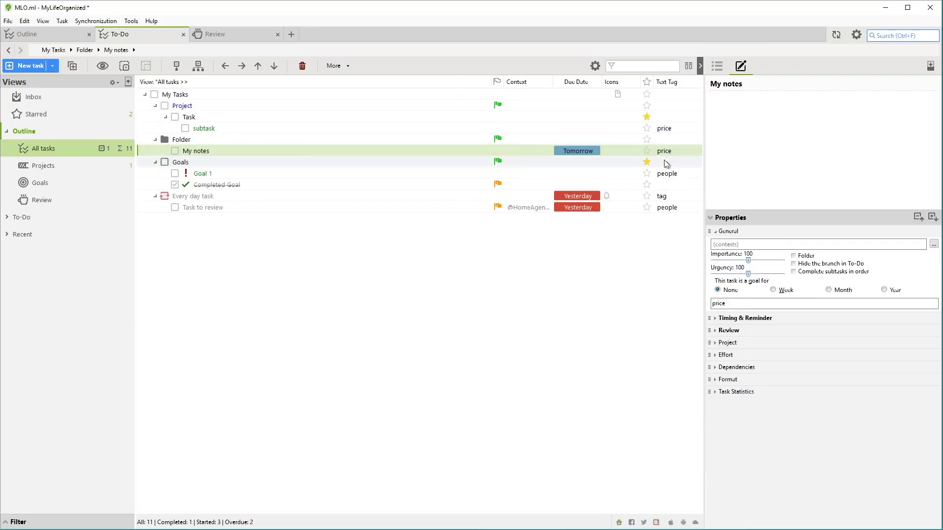
{"action": "left_click", "coordinate": [655, 66]}
{"action": "type", "text": "price"}
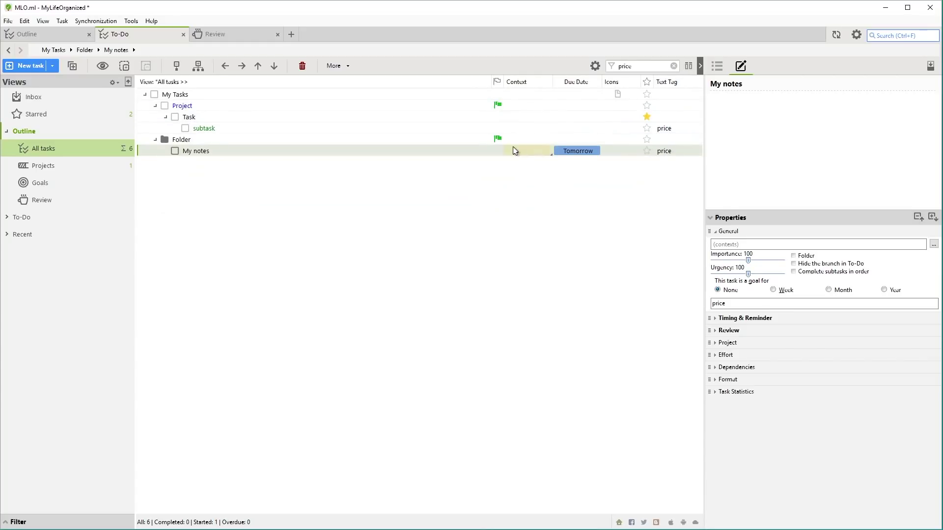
{"action": "left_click", "coordinate": [673, 66]}
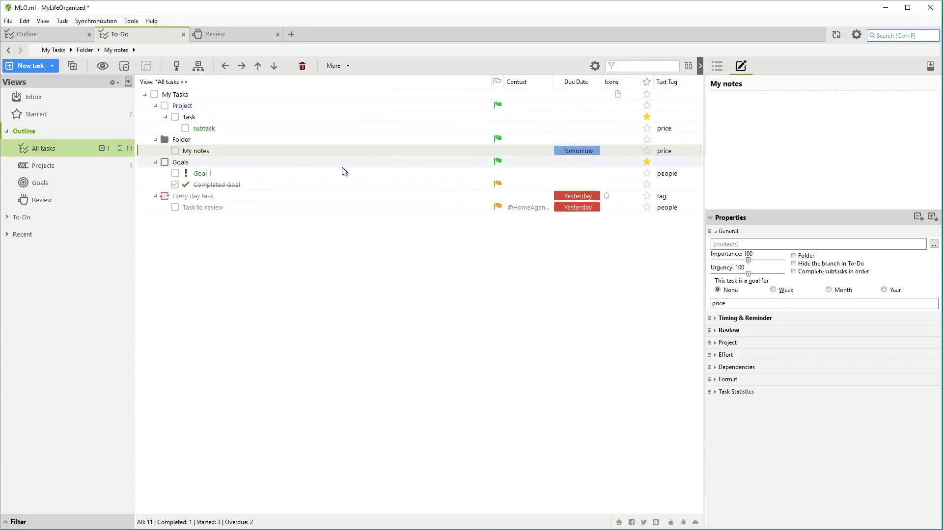
Open the Tags view under To-Do to group tasks by text tags people, price and tag.
{"action": "left_click", "coordinate": [11, 218]}
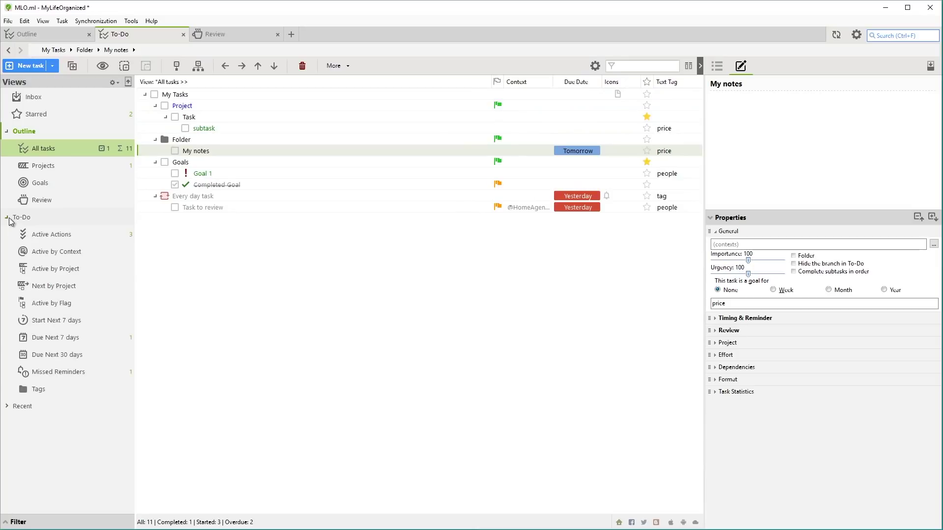
{"action": "left_click", "coordinate": [60, 386]}
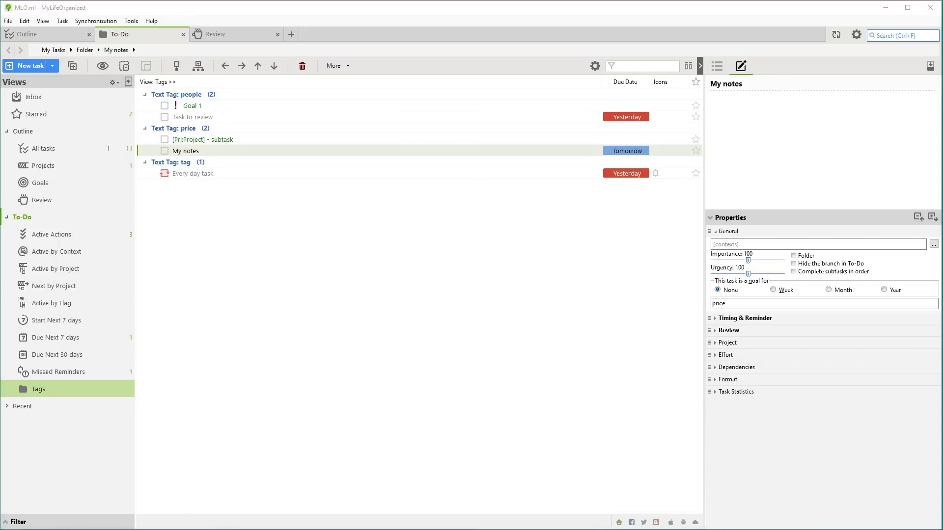
Reopen mlo-calendar.ml from the File > Reopen recent files list.
{"action": "left_click", "coordinate": [8, 21]}
{"action": "mouse_move", "coordinate": [31, 65]}
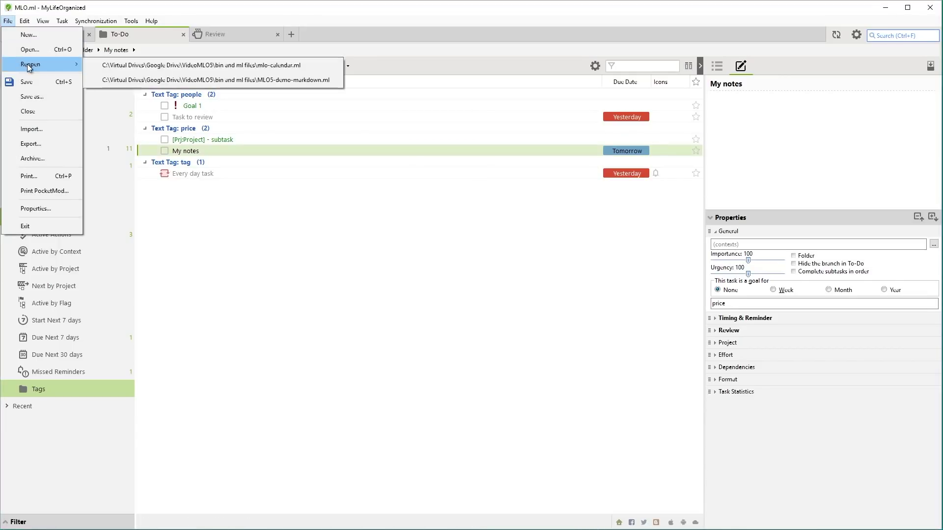
{"action": "left_click", "coordinate": [154, 67]}
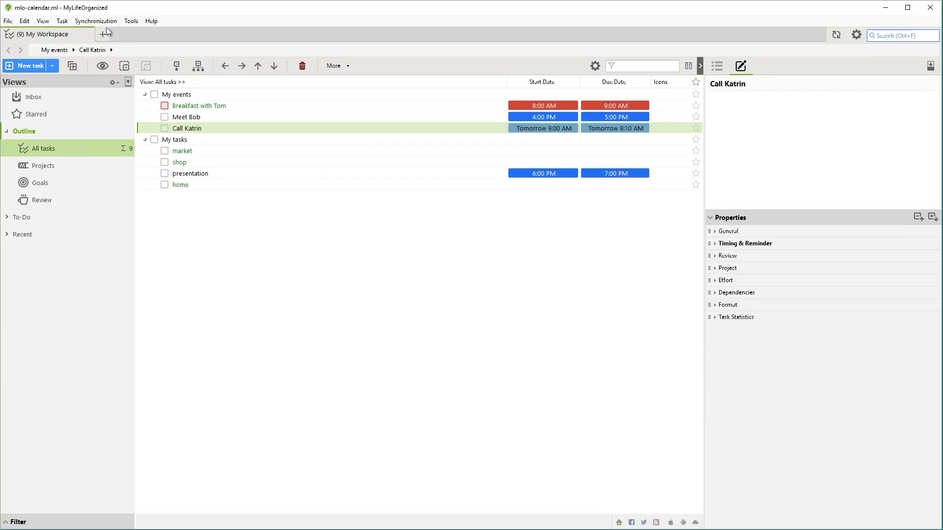
Start Google Calendar sync setup, connect the Google account and allow calendar access.
{"action": "left_click", "coordinate": [106, 23]}
{"action": "mouse_move", "coordinate": [110, 35]}
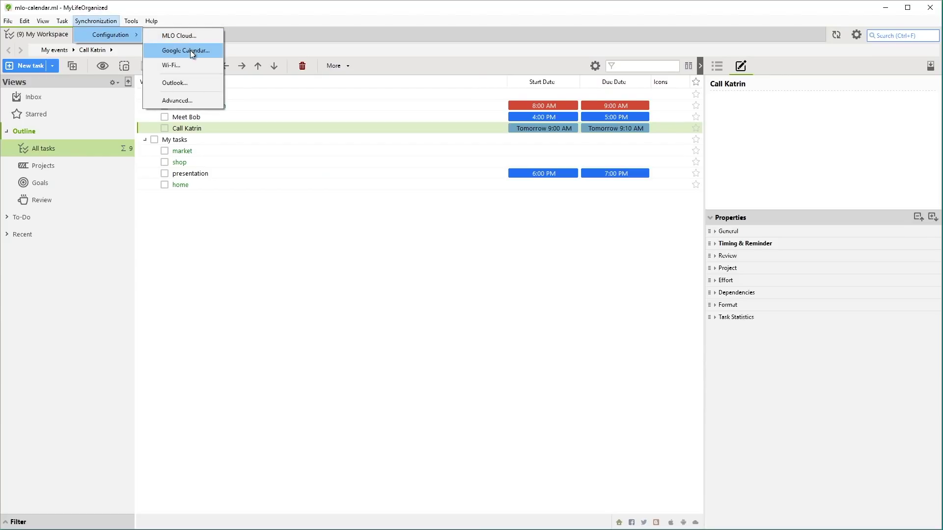
{"action": "left_click", "coordinate": [190, 50]}
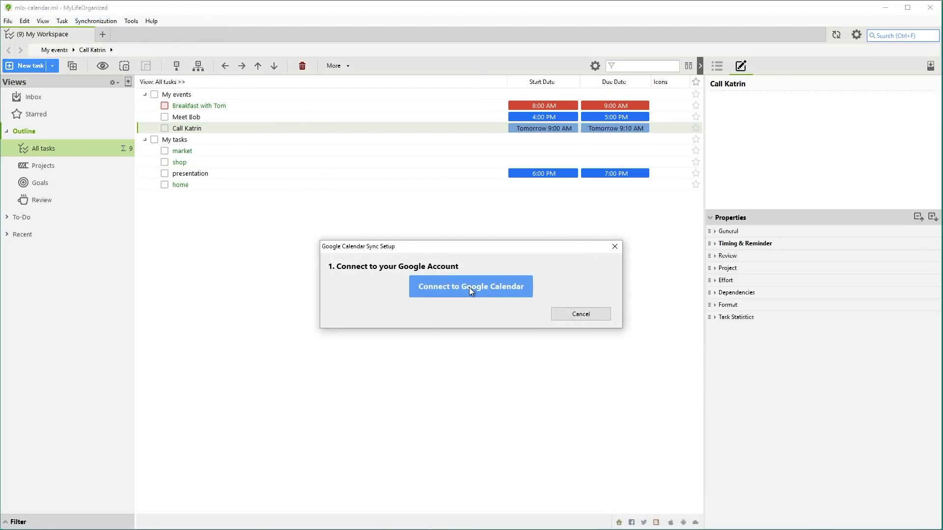
{"action": "left_click", "coordinate": [469, 287]}
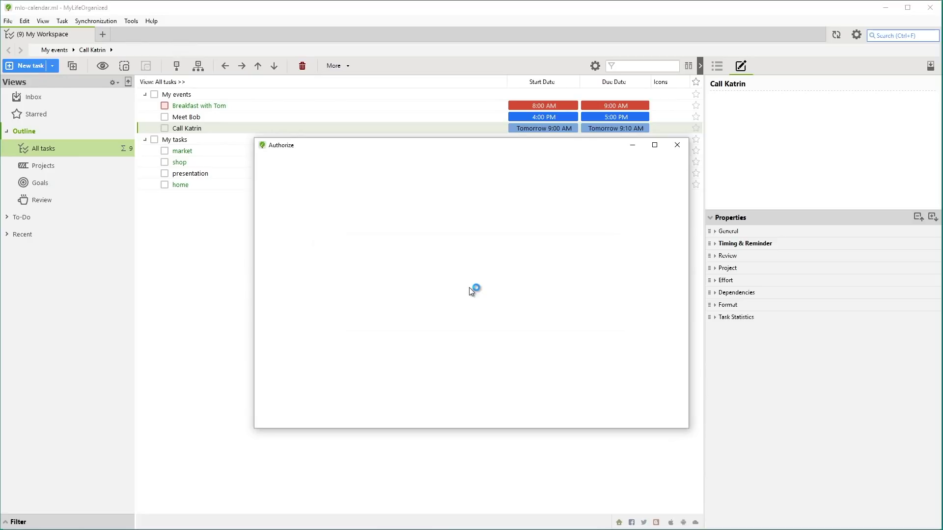
{"action": "left_click", "coordinate": [467, 292]}
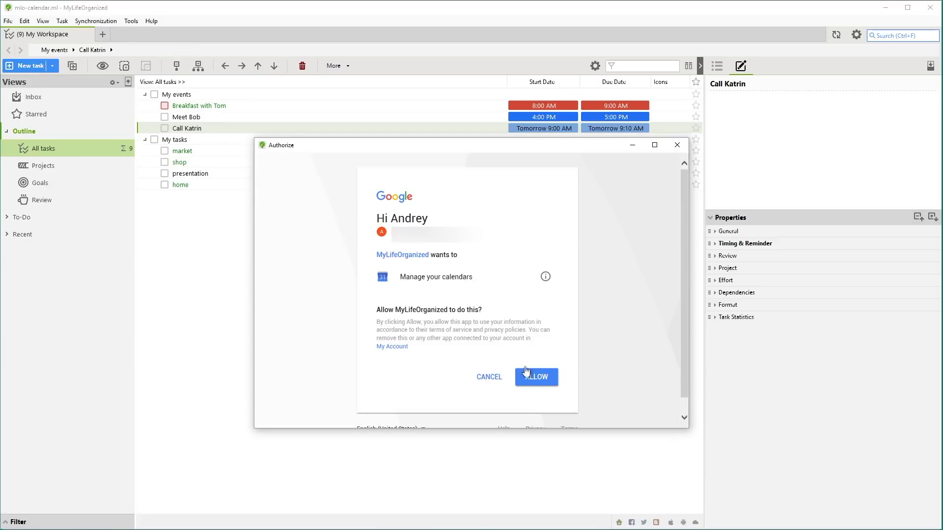
{"action": "left_click", "coordinate": [530, 382]}
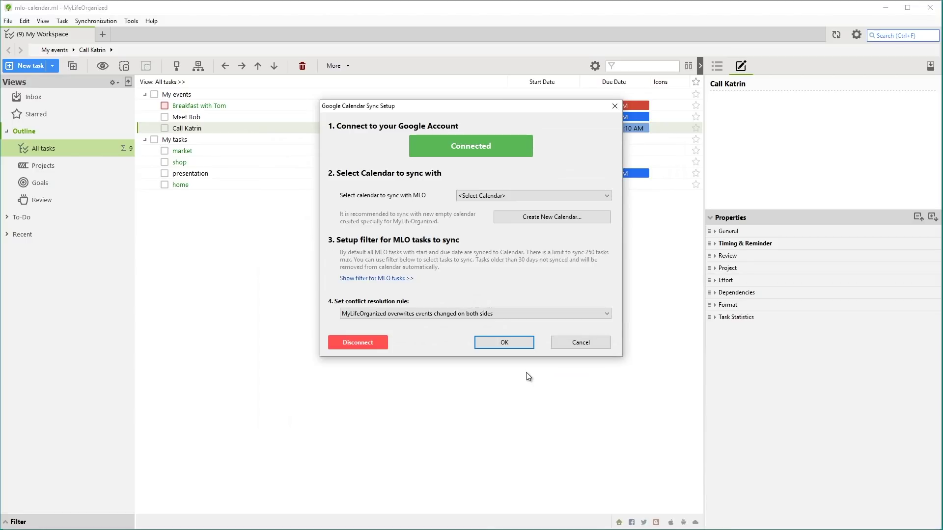
Select the MyLifeOrganized calendar for syncing and confirm the setup.
{"action": "left_click", "coordinate": [519, 197]}
{"action": "left_click", "coordinate": [519, 213]}
{"action": "left_click", "coordinate": [513, 344]}
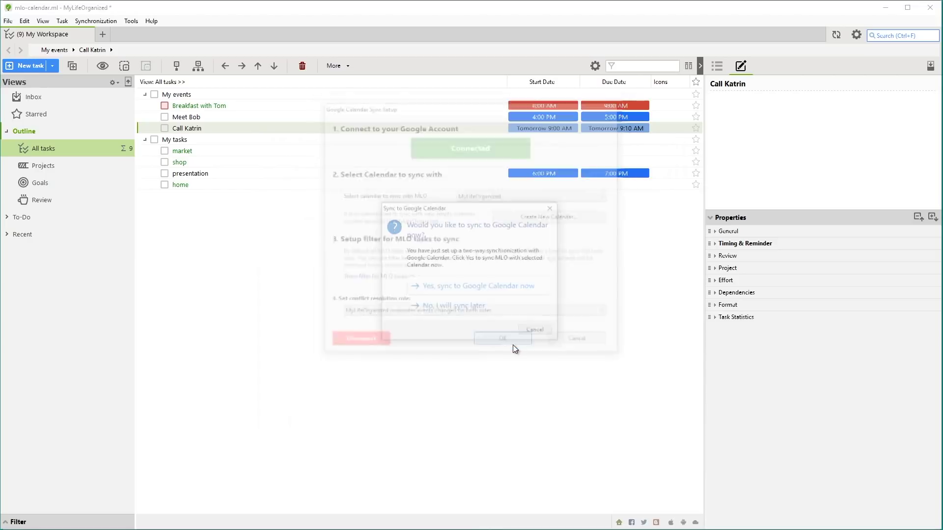
Commit the renamed 'Call Katrin !!!' title and sync it to Google Calendar for Friday 9am.
{"action": "left_click", "coordinate": [492, 288]}
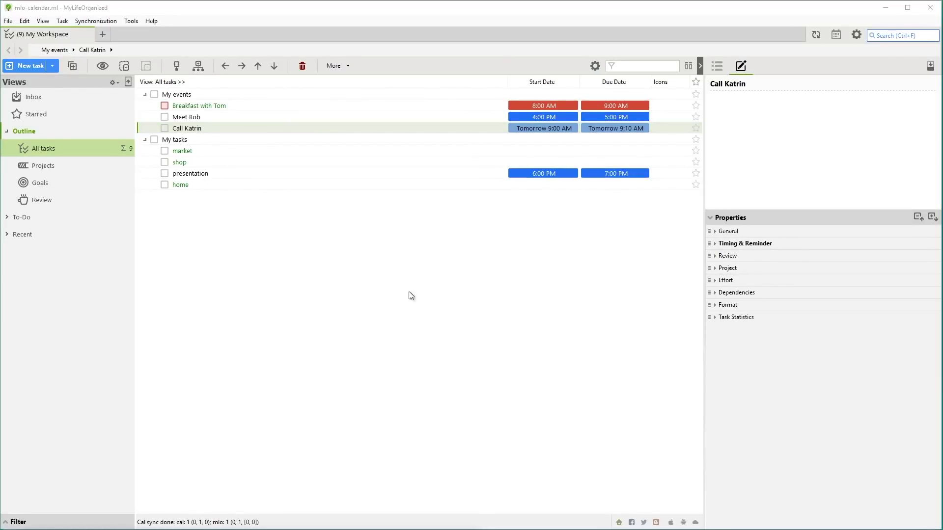
{"action": "left_click", "coordinate": [234, 129]}
{"action": "type", "text": "!!!"}
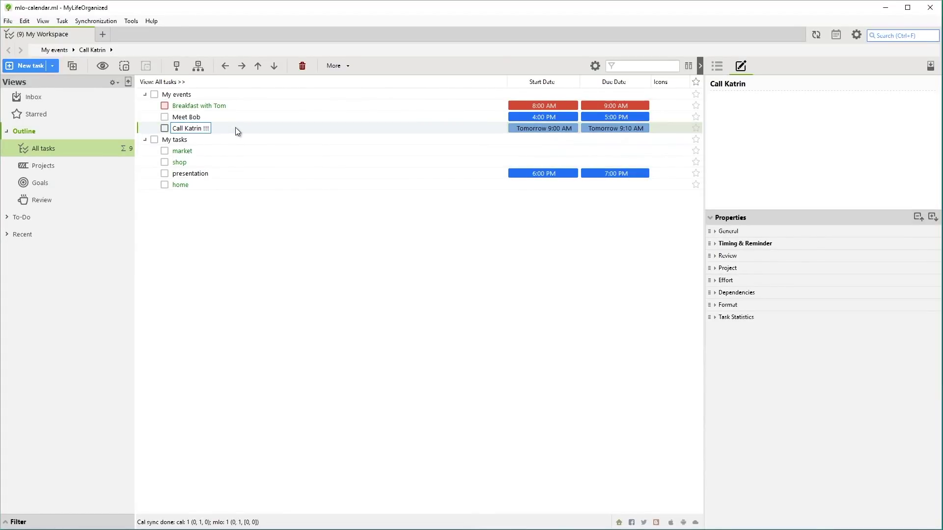
{"action": "key", "text": "Return"}
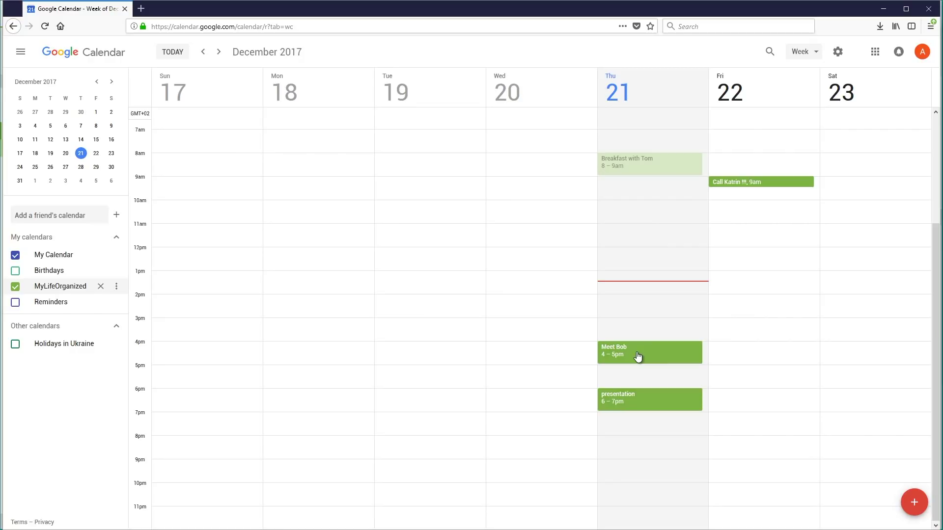
Move the Meet Bob event on Thursday from 4pm to the 2–3pm slot.
{"action": "mouse_move", "coordinate": [637, 358]}
{"action": "left_mouse_down"}
{"action": "mouse_move", "coordinate": [632, 302]}
{"action": "mouse_move", "coordinate": [623, 302]}
{"action": "left_mouse_up"}
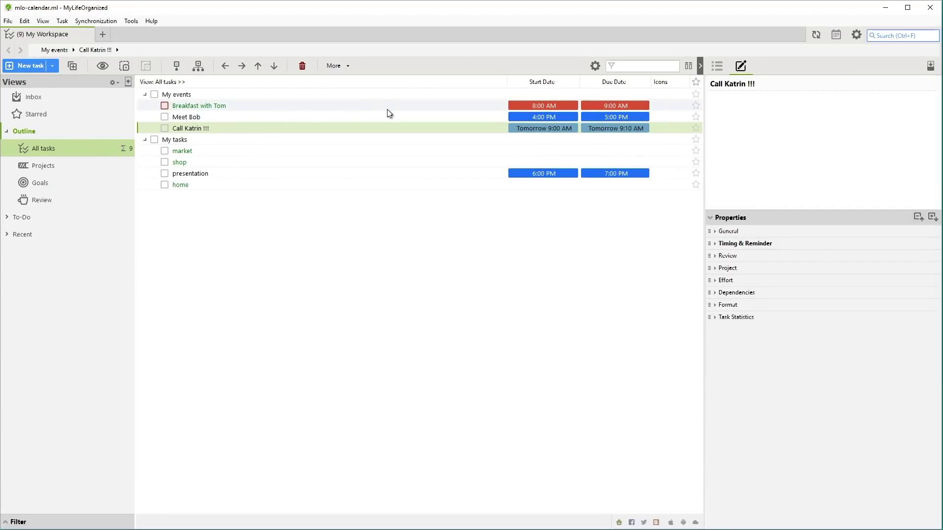
Sync Meet Bob's new 2–3 PM time back from Google Calendar, then bring up the synchronization options.
{"action": "left_click", "coordinate": [412, 117]}
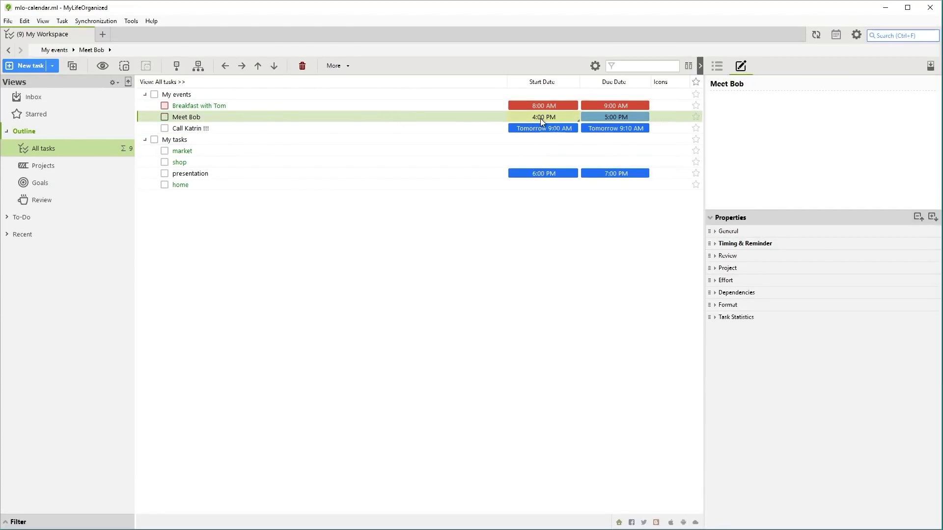
{"action": "left_click", "coordinate": [836, 34]}
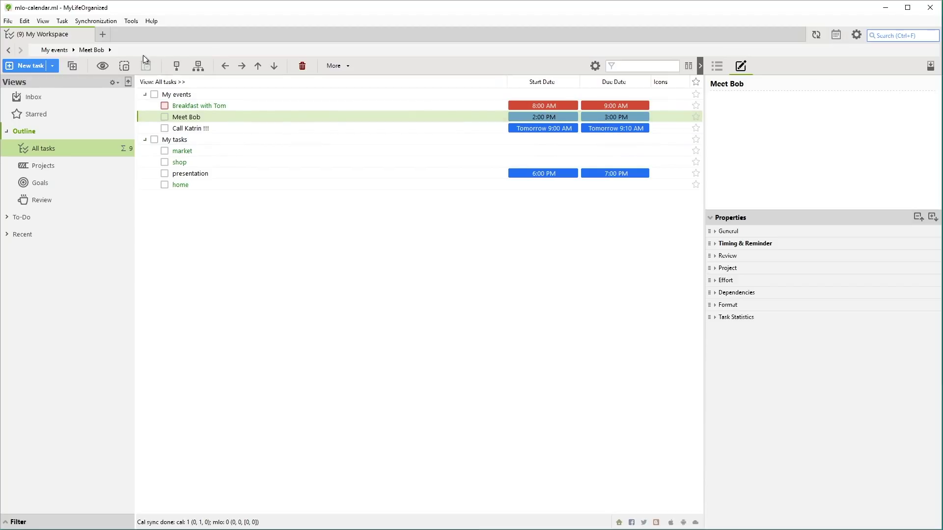
{"action": "left_click", "coordinate": [107, 21]}
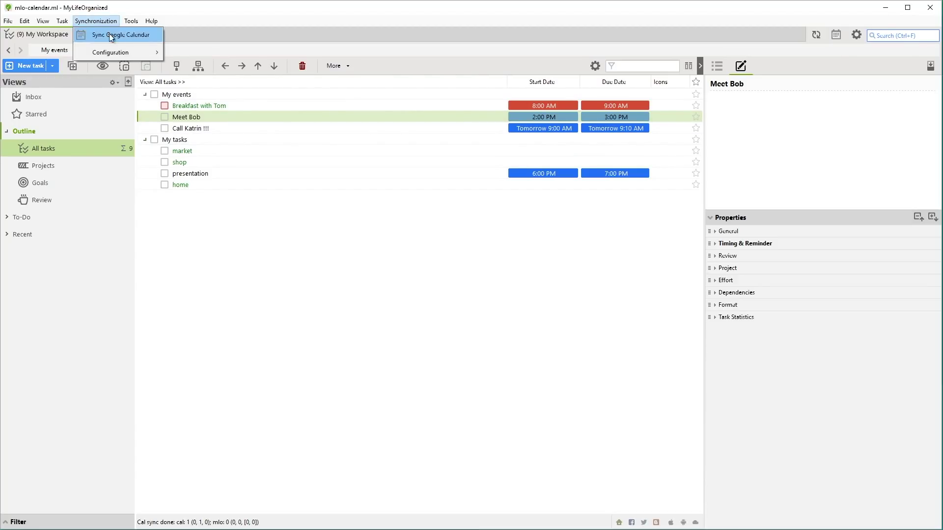
{"action": "mouse_move", "coordinate": [110, 53]}
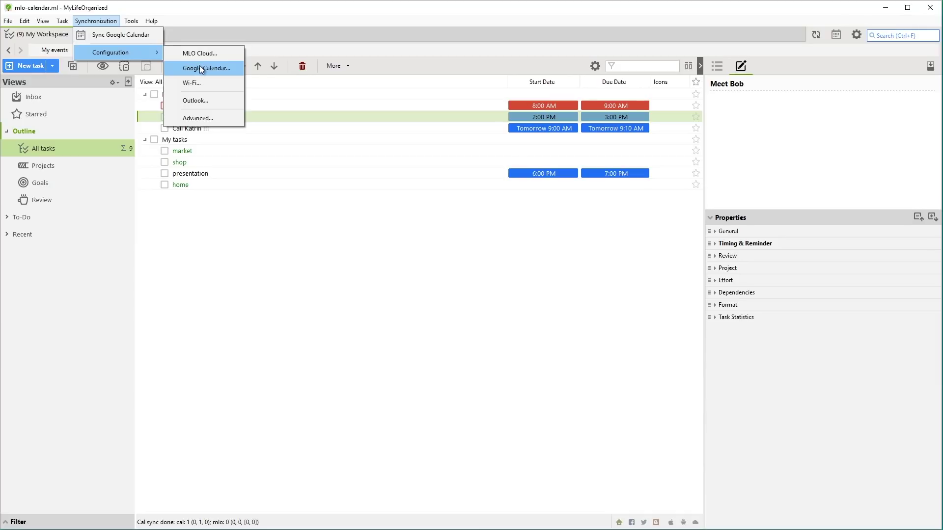
{"action": "left_click", "coordinate": [200, 67]}
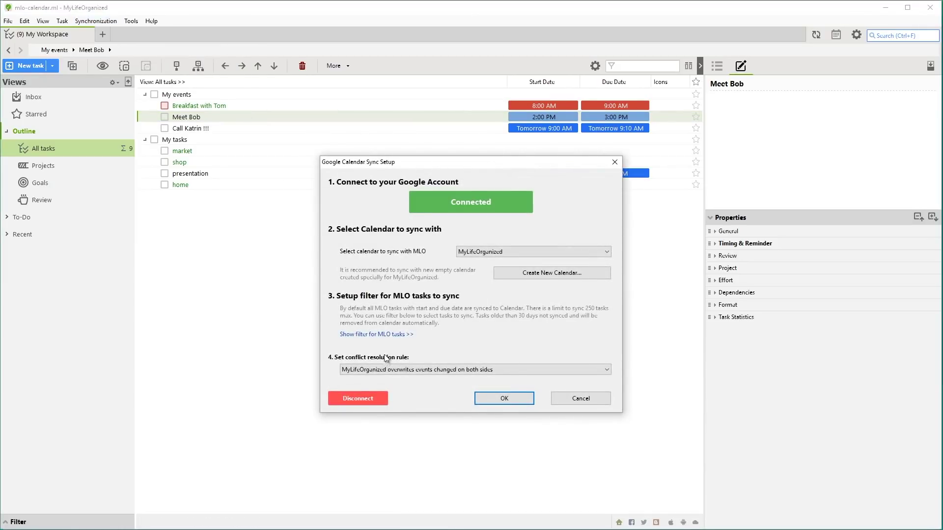
{"action": "left_click", "coordinate": [389, 338]}
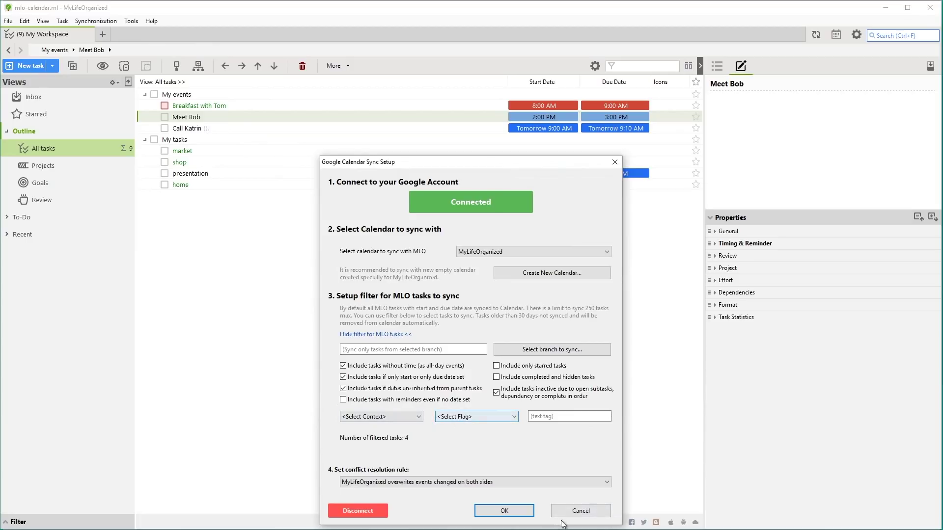
{"action": "left_click", "coordinate": [575, 509]}
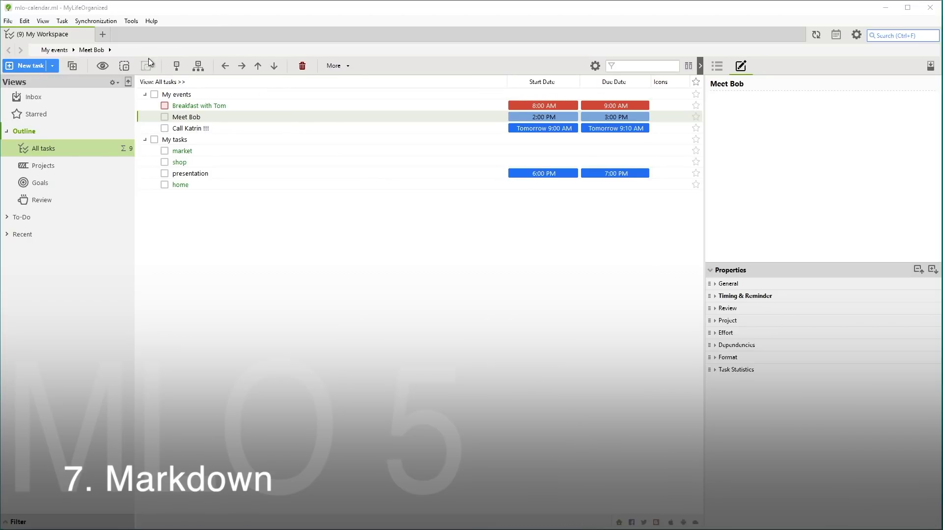
Reopen the recent file MLO5-demo-markdown.ml from the File menu.
{"action": "left_click", "coordinate": [9, 21]}
{"action": "mouse_move", "coordinate": [31, 64]}
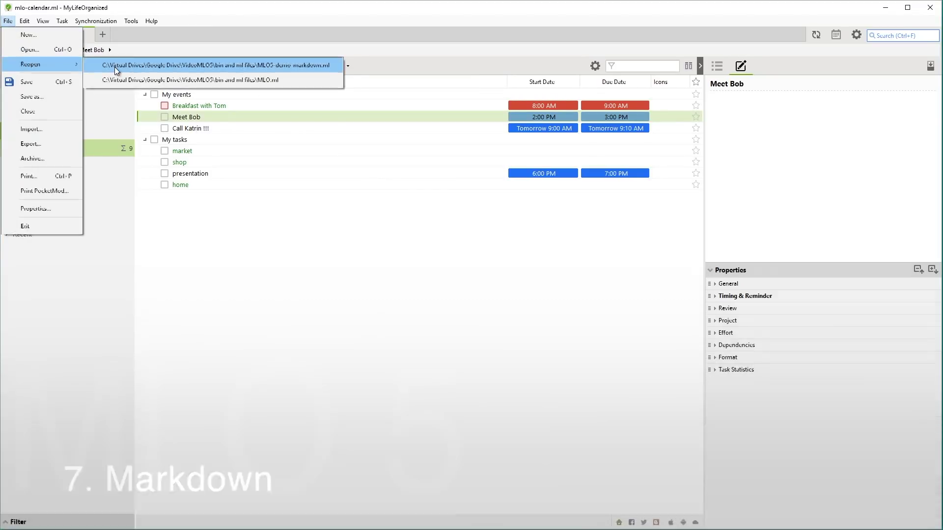
{"action": "left_click", "coordinate": [114, 67]}
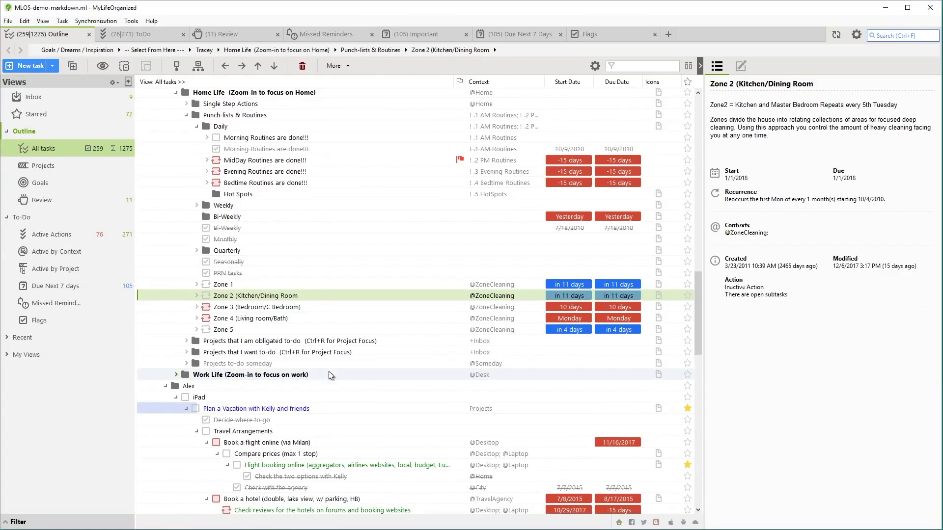
{"action": "scroll", "coordinate": [386, 392], "scroll_direction": "up", "scroll_amount": 3}
{"action": "scroll", "coordinate": [387, 392], "scroll_direction": "up", "scroll_amount": 2}
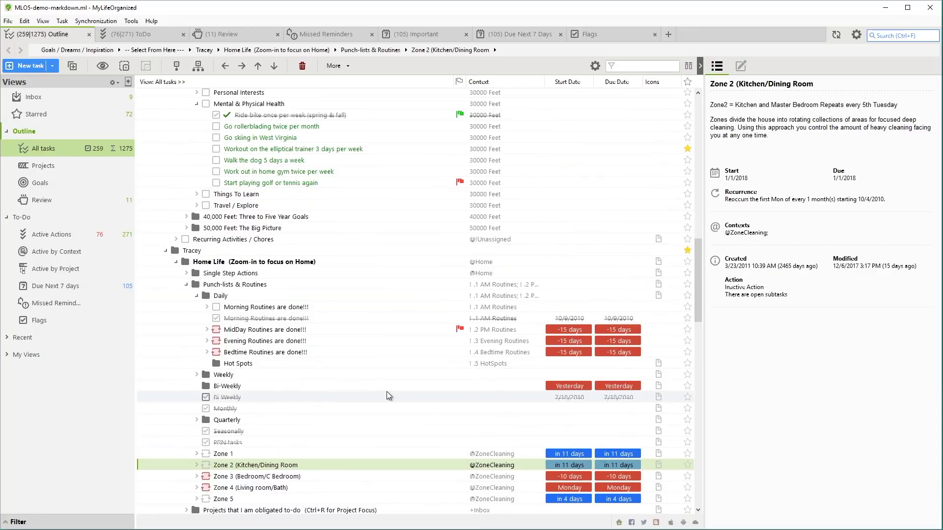
{"action": "scroll", "coordinate": [387, 392], "scroll_direction": "up", "scroll_amount": 4}
{"action": "scroll", "coordinate": [387, 393], "scroll_direction": "up", "scroll_amount": 3}
{"action": "scroll", "coordinate": [386, 396], "scroll_direction": "up", "scroll_amount": 3}
{"action": "scroll", "coordinate": [386, 396], "scroll_direction": "up", "scroll_amount": 3}
{"action": "scroll", "coordinate": [387, 396], "scroll_direction": "up", "scroll_amount": 3}
{"action": "scroll", "coordinate": [387, 396], "scroll_direction": "up", "scroll_amount": 3}
{"action": "scroll", "coordinate": [386, 392], "scroll_direction": "up", "scroll_amount": 2}
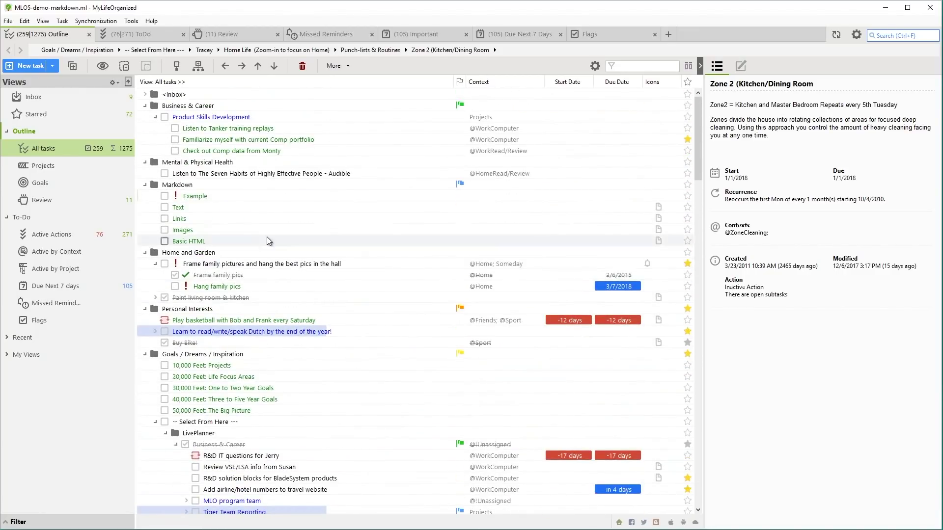
Select the Example task under Markdown and switch its details pane to note editing.
{"action": "left_click", "coordinate": [255, 197]}
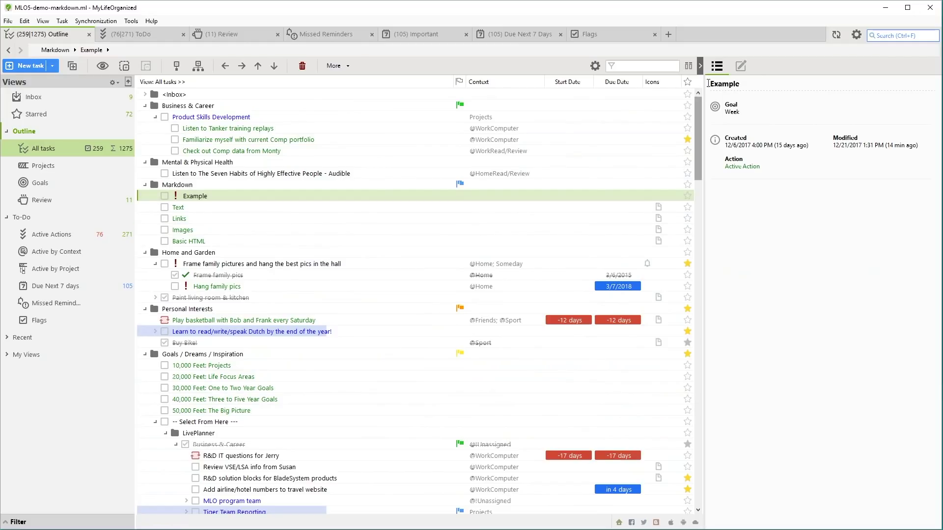
{"action": "left_click", "coordinate": [740, 67]}
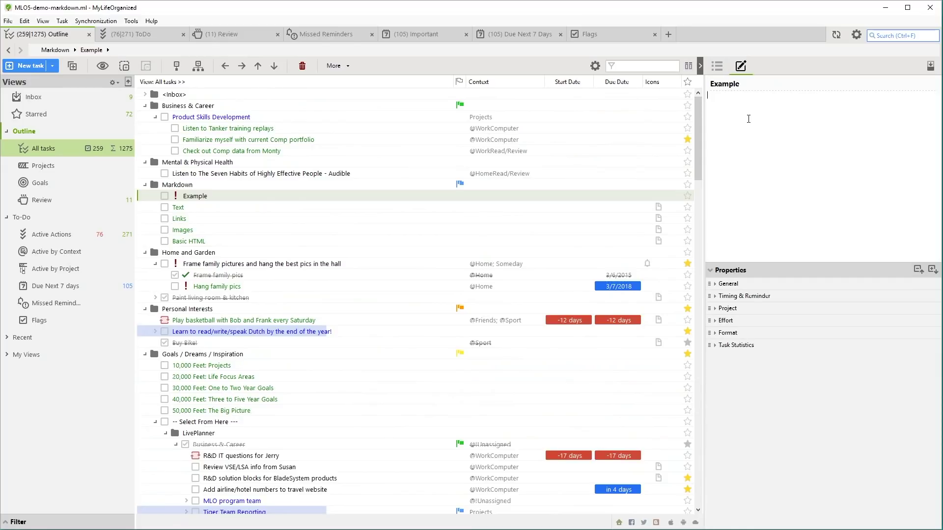
{"action": "type", "text": "Title  "}
{"action": "type", "text": "This is "}
{"action": "type", "text": "just a text"}
Write a Title heading over 'This is just a **text**', previewing the heading and bold rendering.
{"action": "key", "text": "Return"}
{"action": "type", "text": "=="}
{"action": "left_click", "coordinate": [718, 68]}
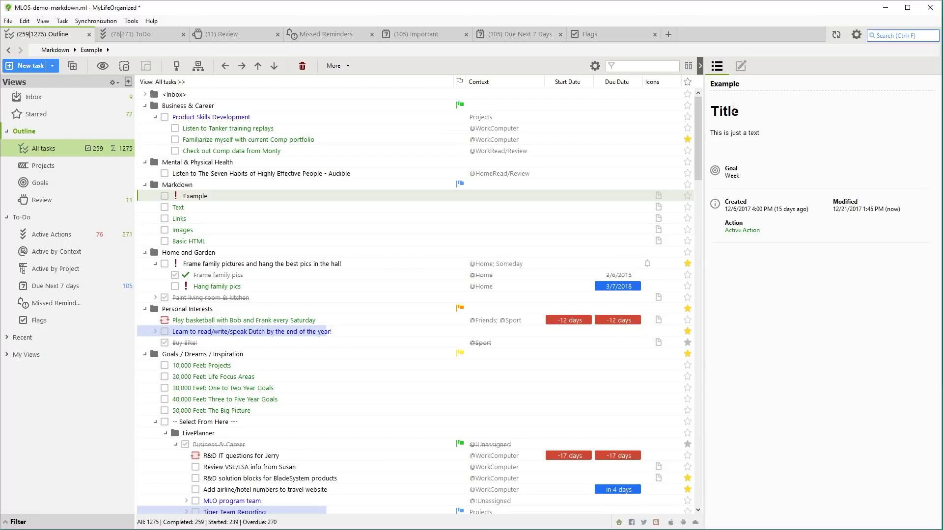
{"action": "left_click", "coordinate": [740, 65]}
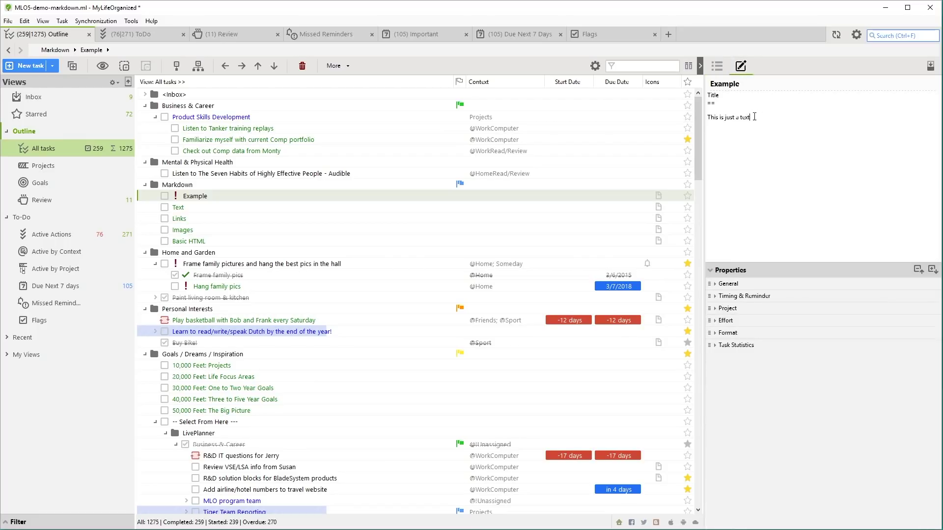
{"action": "type", "text": "*"}
{"action": "type", "text": "*text**"}
{"action": "left_click", "coordinate": [717, 66]}
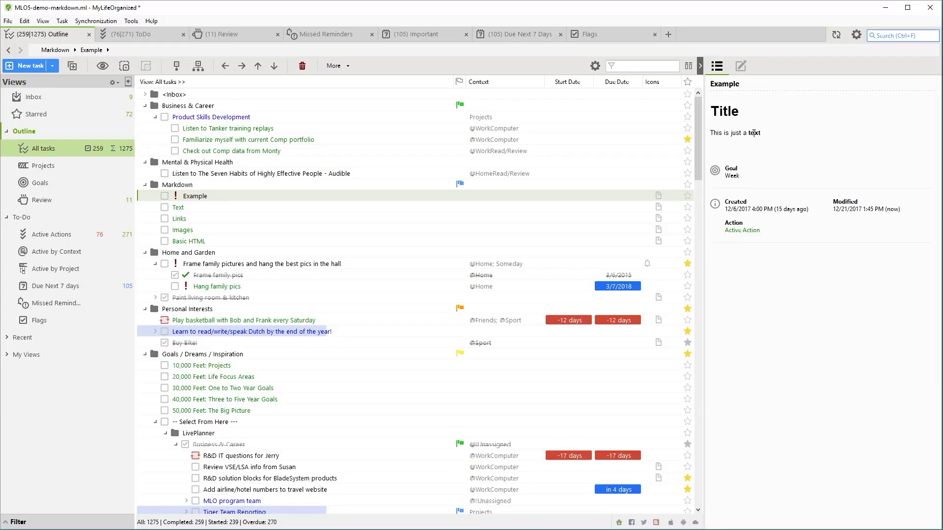
{"action": "left_click", "coordinate": [739, 66]}
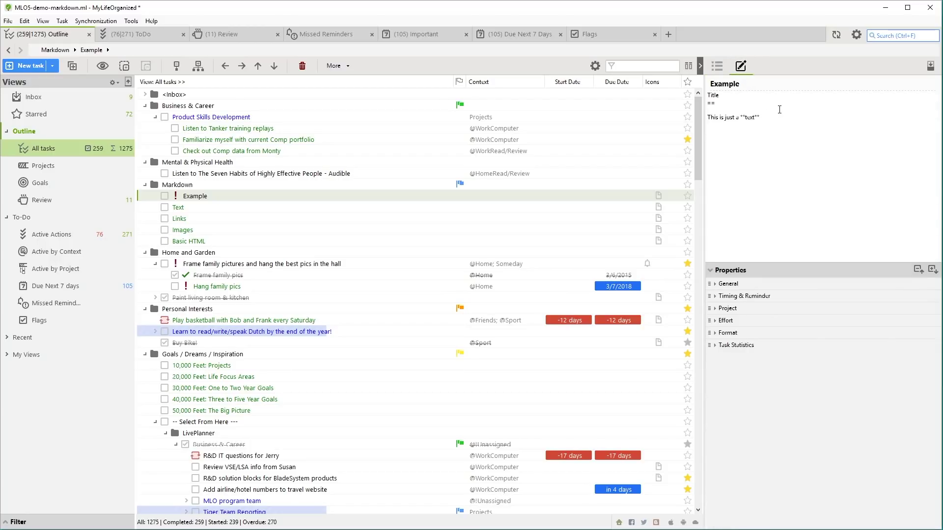
Paste a MyLifeOrganized website link into the note and check it renders as clickable.
{"action": "type", "text": "[MyLifeOrganized Website](https://www.mylifeorganized.net)"}
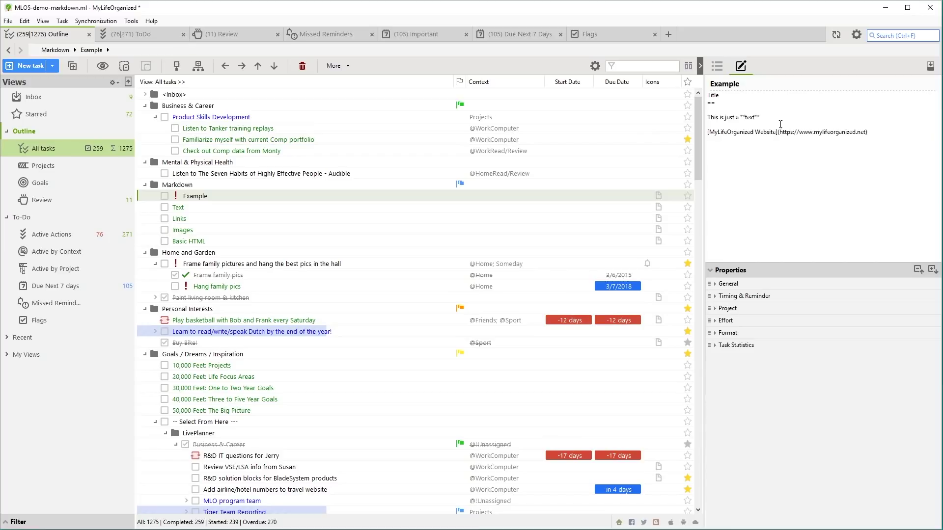
{"action": "left_click", "coordinate": [716, 66]}
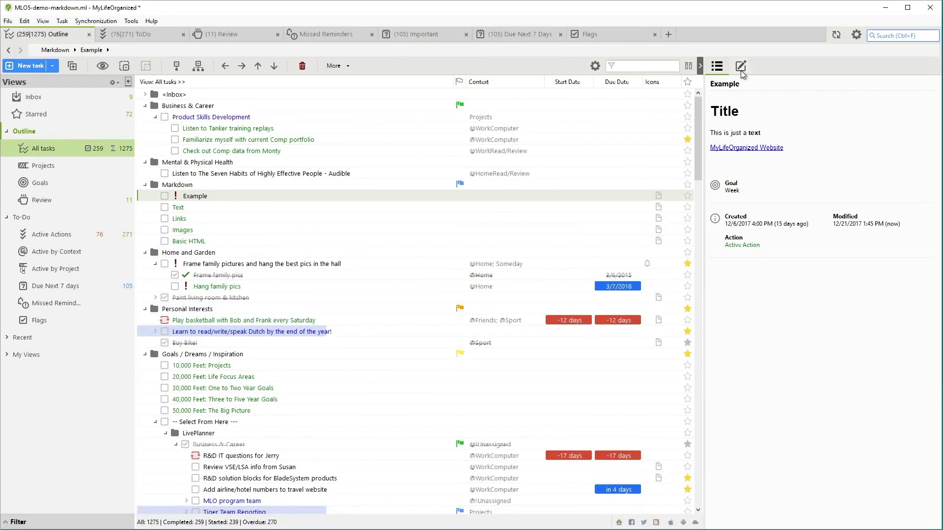
{"action": "left_click", "coordinate": [740, 65]}
{"action": "left_click", "coordinate": [875, 132]}
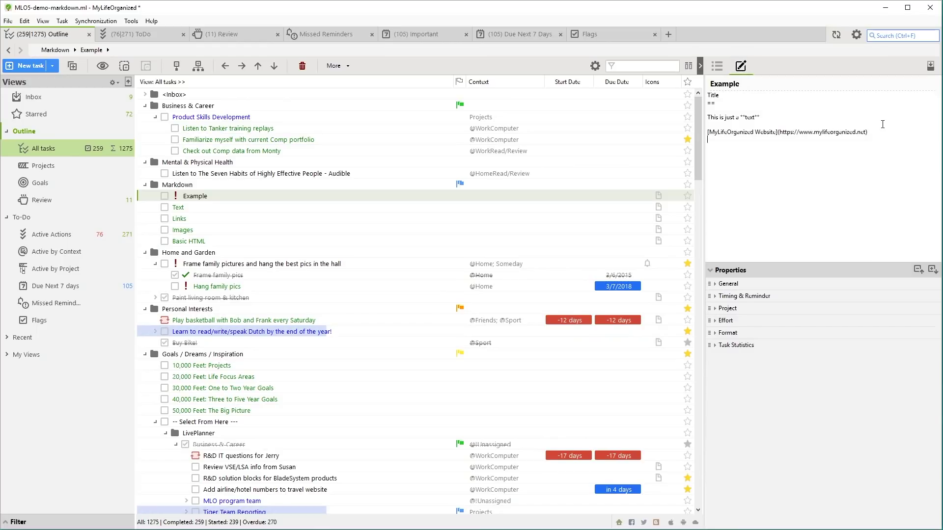
{"action": "type", "text": "[link]("}
{"action": "type", "text": "URL"}
Add a second link, dismiss its 'Could not execute URL' error, and compare source with rendered note.
{"action": "left_click", "coordinate": [716, 66]}
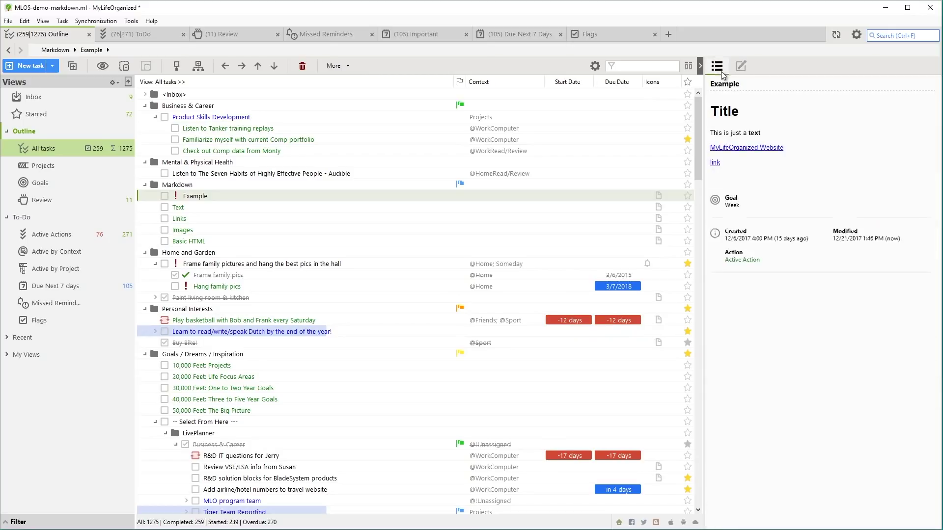
{"action": "left_click", "coordinate": [716, 164]}
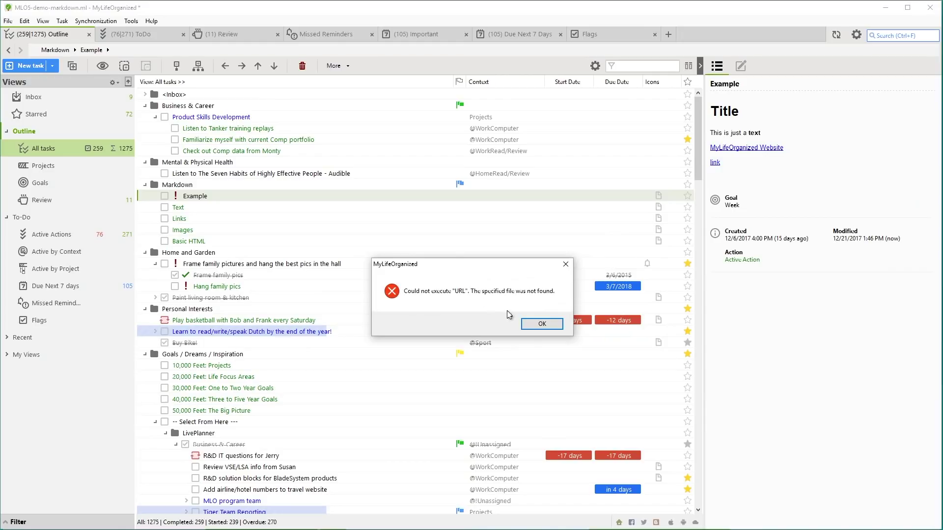
{"action": "left_click", "coordinate": [540, 323]}
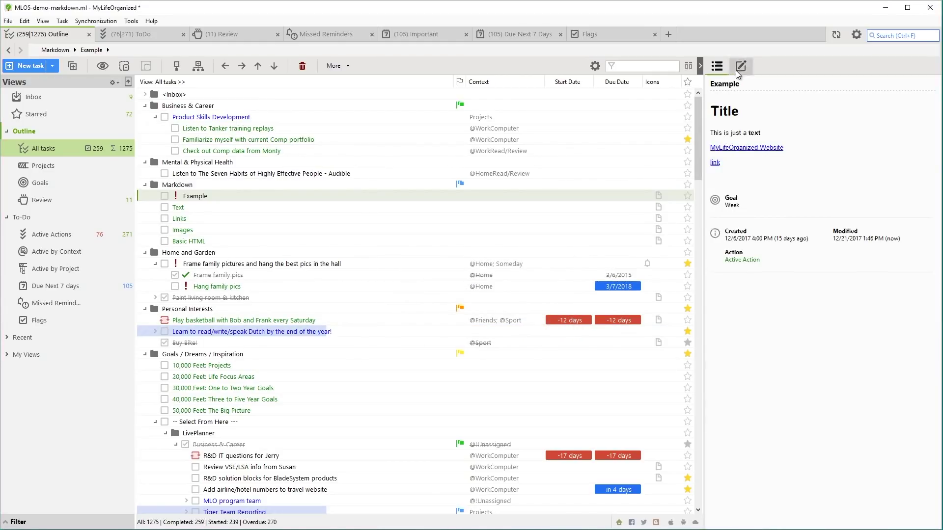
{"action": "left_click", "coordinate": [740, 66]}
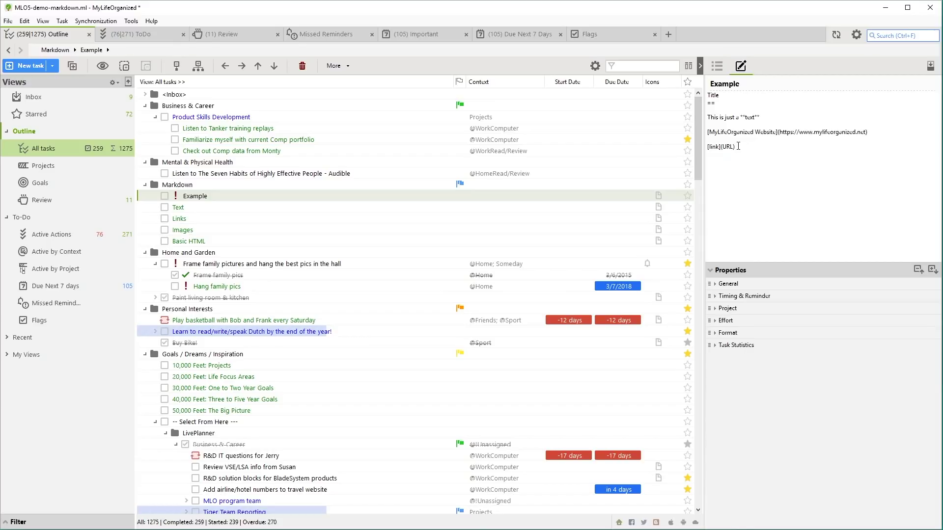
{"action": "left_click", "coordinate": [716, 66]}
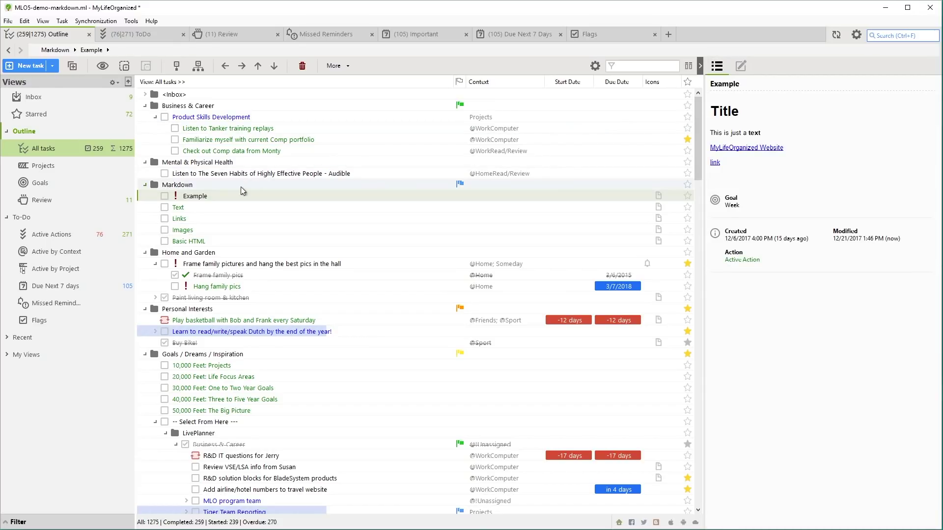
Show the Text task's note in full to read its formatted article on style.
{"action": "left_click", "coordinate": [239, 208]}
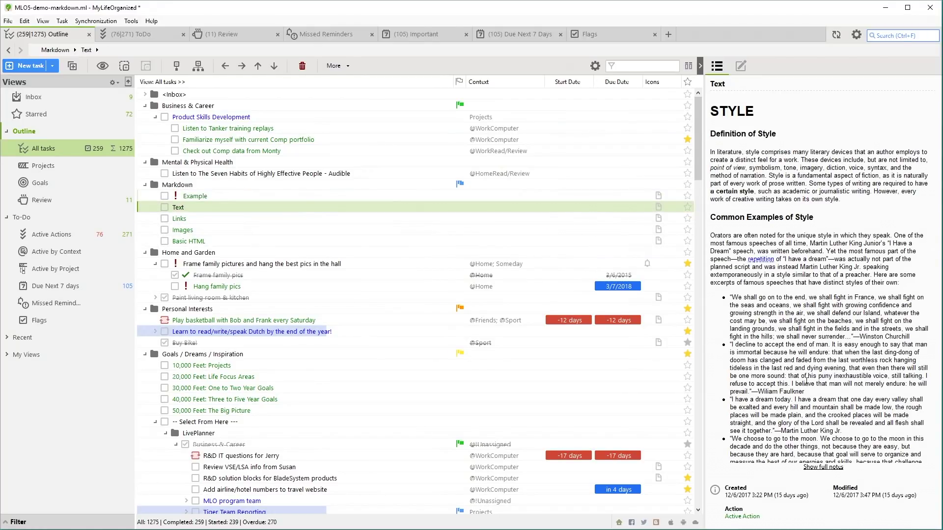
{"action": "left_click", "coordinate": [817, 469]}
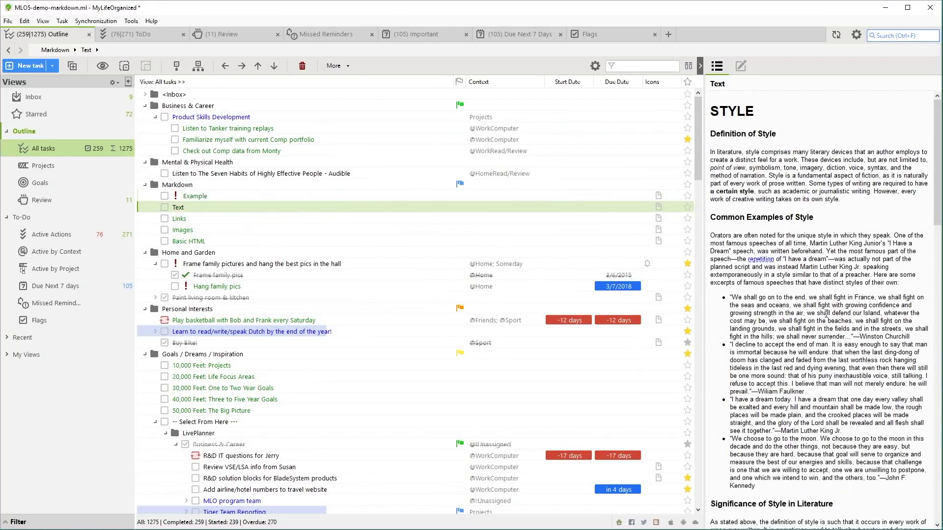
{"action": "scroll", "coordinate": [768, 140], "scroll_direction": "down", "scroll_amount": 1}
{"action": "scroll", "coordinate": [768, 141], "scroll_direction": "down", "scroll_amount": 1}
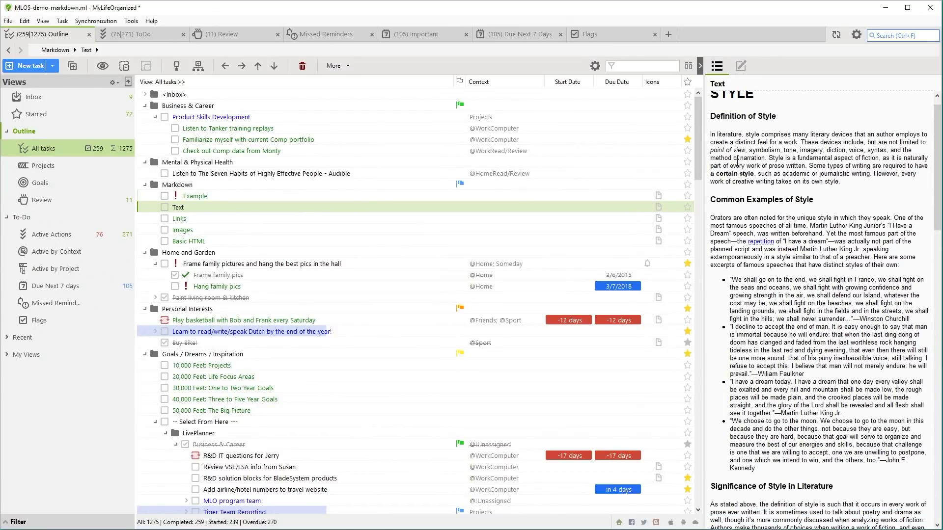
{"action": "scroll", "coordinate": [761, 248], "scroll_direction": "down", "scroll_amount": 1}
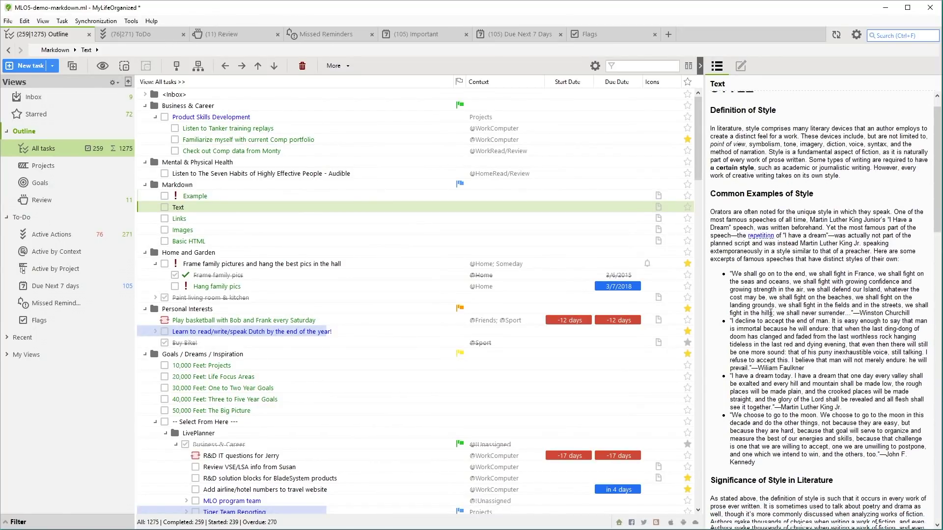
{"action": "scroll", "coordinate": [737, 246], "scroll_direction": "down", "scroll_amount": 1}
{"action": "scroll", "coordinate": [734, 247], "scroll_direction": "down", "scroll_amount": 1}
{"action": "scroll", "coordinate": [758, 295], "scroll_direction": "down", "scroll_amount": 1}
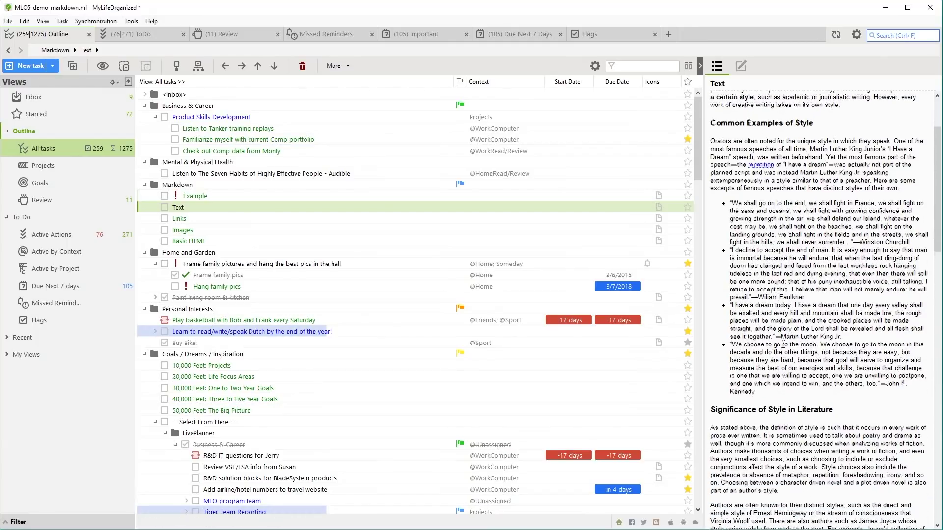
{"action": "scroll", "coordinate": [783, 343], "scroll_direction": "down", "scroll_amount": 2}
{"action": "scroll", "coordinate": [783, 344], "scroll_direction": "down", "scroll_amount": 1}
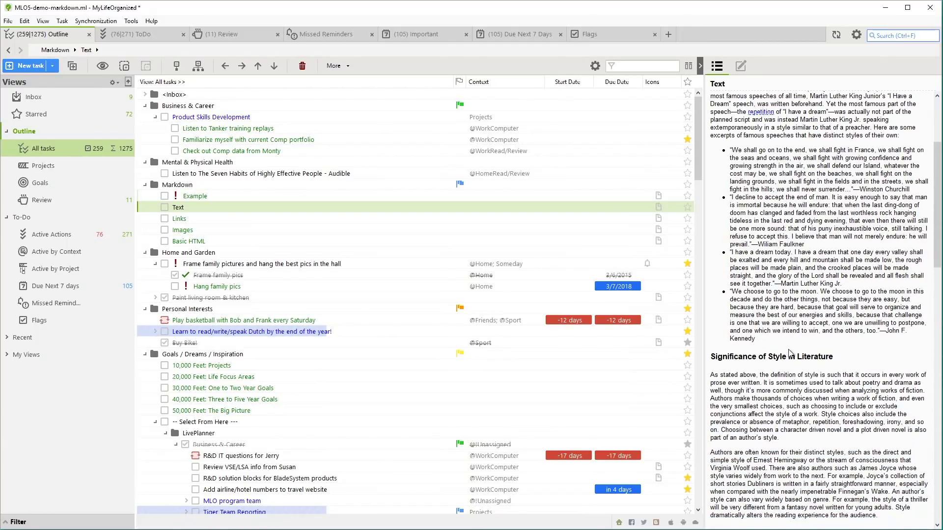
View the Links note's raw Markdown and rendered reference links, then bring up the Images note.
{"action": "key", "text": "Down"}
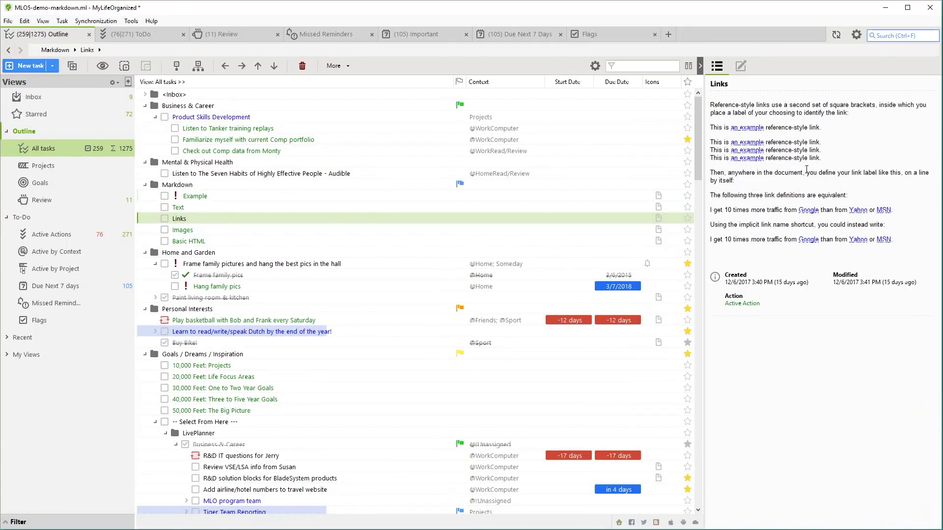
{"action": "left_click", "coordinate": [786, 150]}
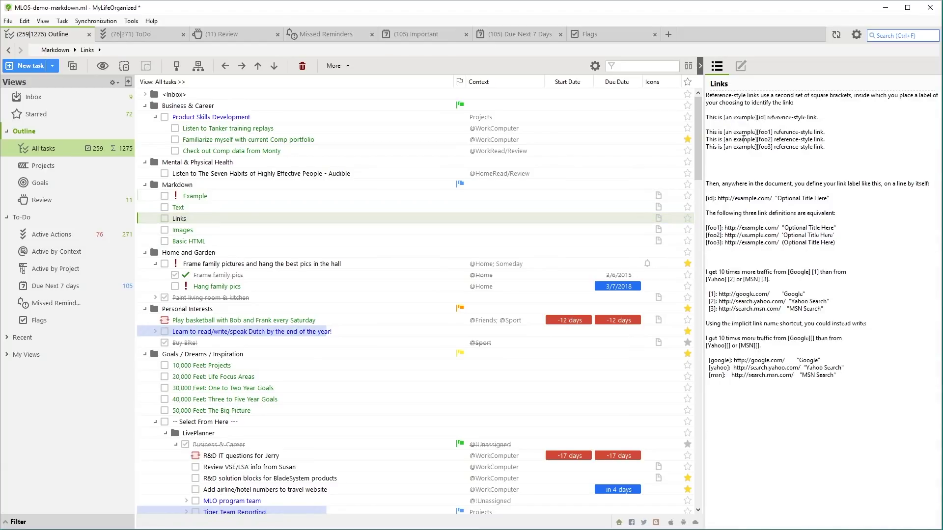
{"action": "left_click", "coordinate": [717, 66]}
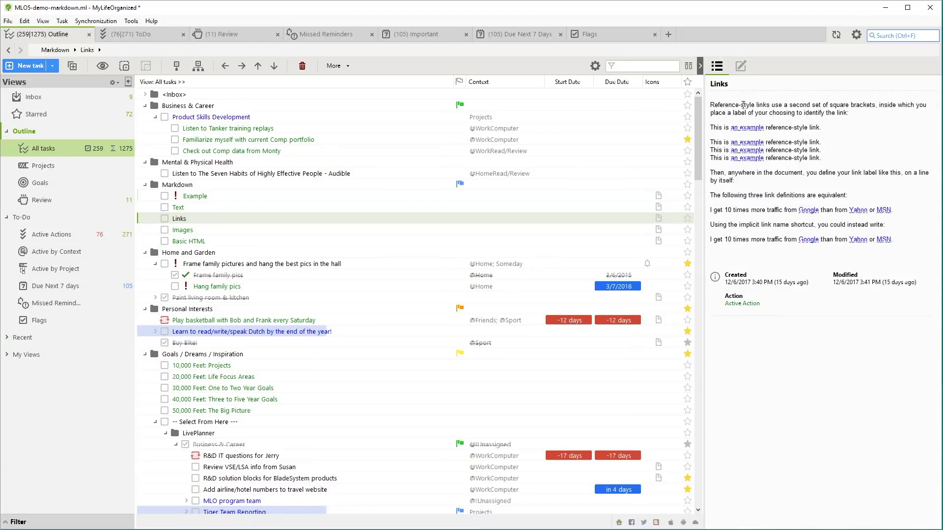
{"action": "left_click", "coordinate": [297, 230]}
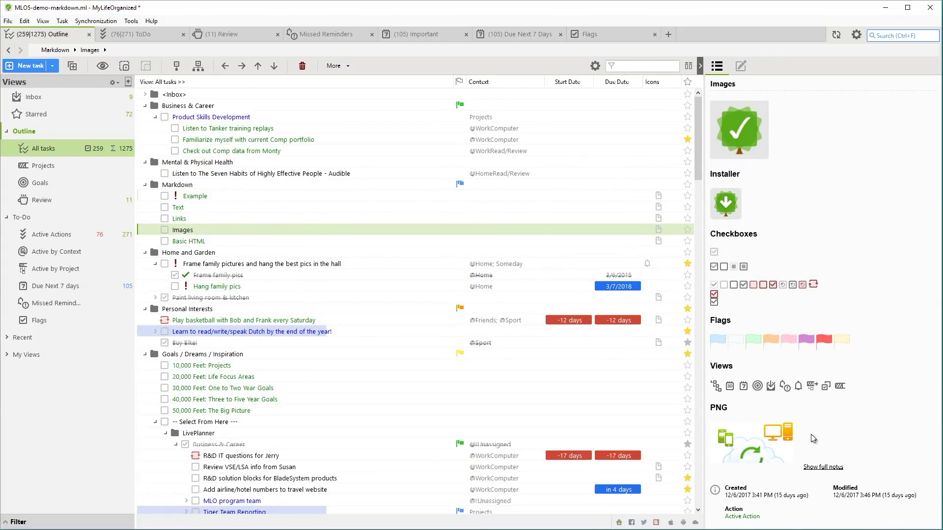
Show the full Images note with its pictures, then bring up the Basic HTML note's coloured text.
{"action": "left_click", "coordinate": [822, 467]}
{"action": "scroll", "coordinate": [806, 279], "scroll_direction": "down", "scroll_amount": 1}
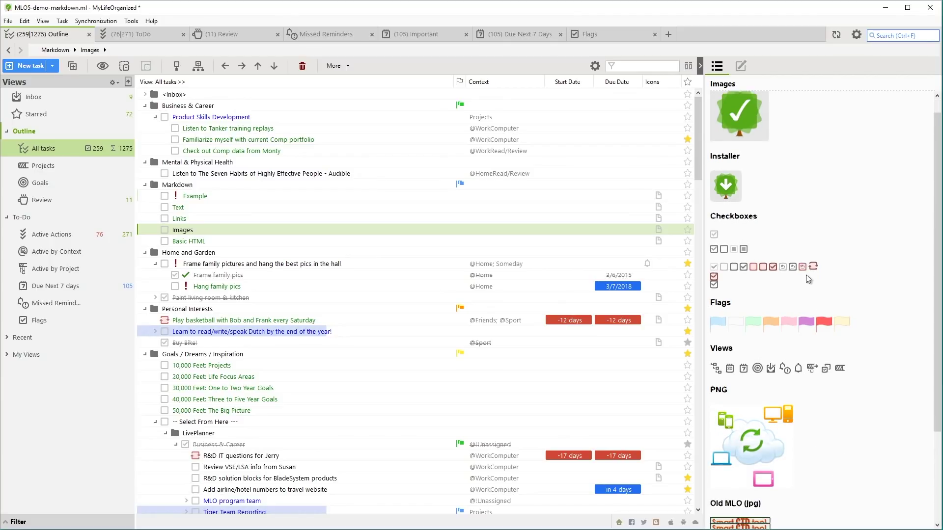
{"action": "scroll", "coordinate": [806, 280], "scroll_direction": "down", "scroll_amount": 1}
{"action": "scroll", "coordinate": [806, 278], "scroll_direction": "down", "scroll_amount": 2}
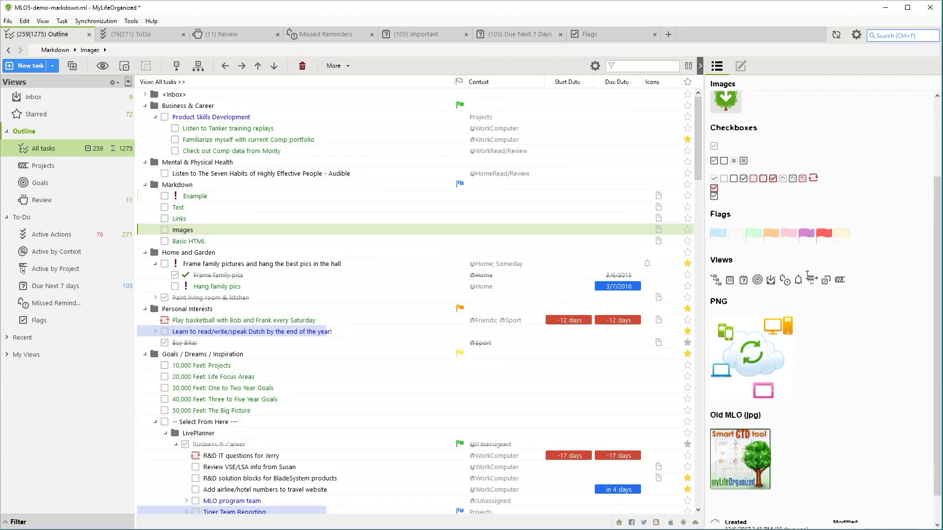
{"action": "scroll", "coordinate": [806, 279], "scroll_direction": "up", "scroll_amount": 1}
{"action": "scroll", "coordinate": [806, 278], "scroll_direction": "up", "scroll_amount": 1}
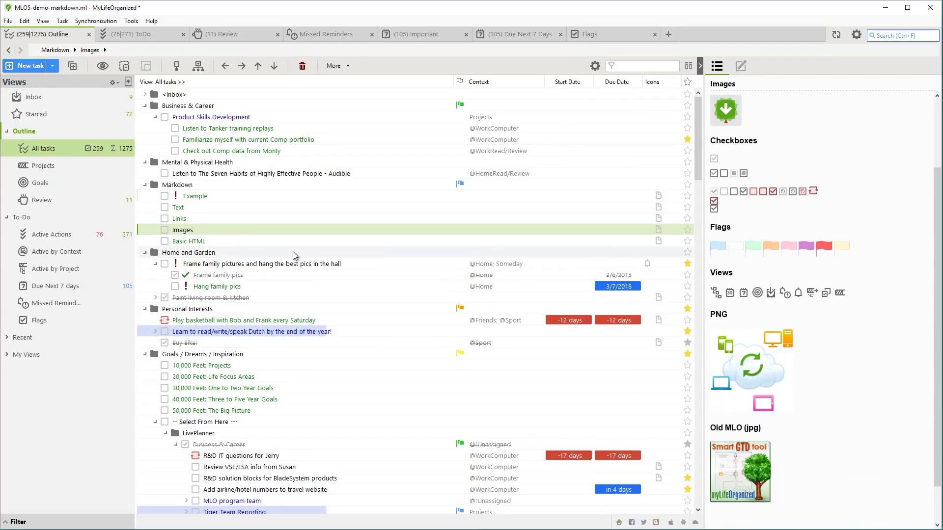
{"action": "left_click", "coordinate": [263, 244]}
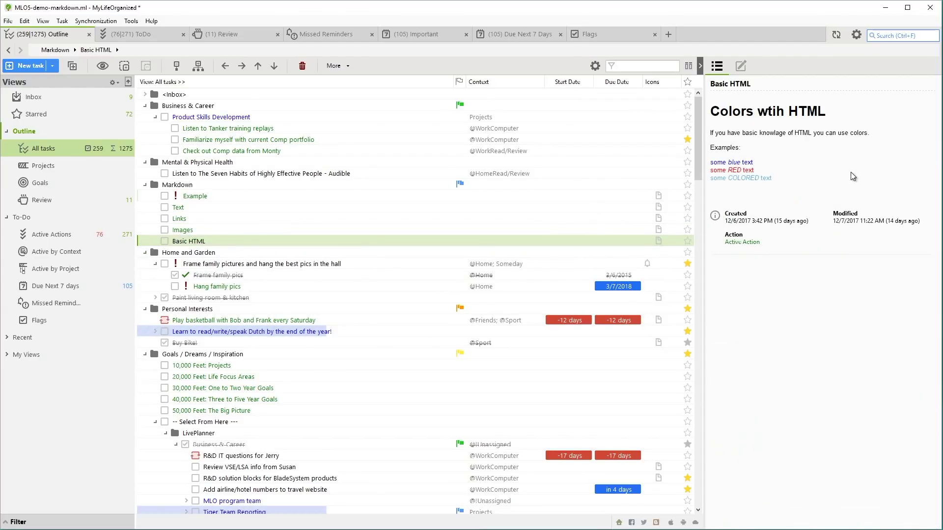
{"action": "left_click", "coordinate": [757, 161]}
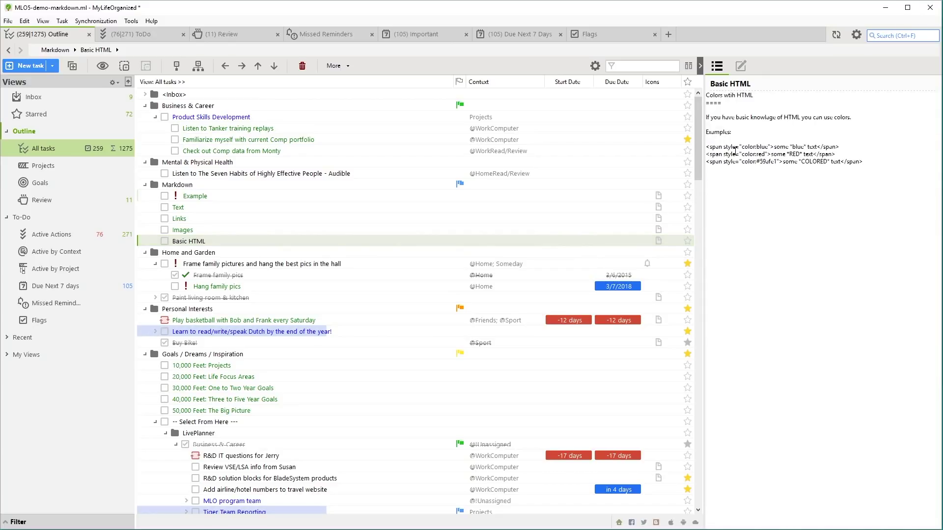
{"action": "left_click", "coordinate": [717, 66]}
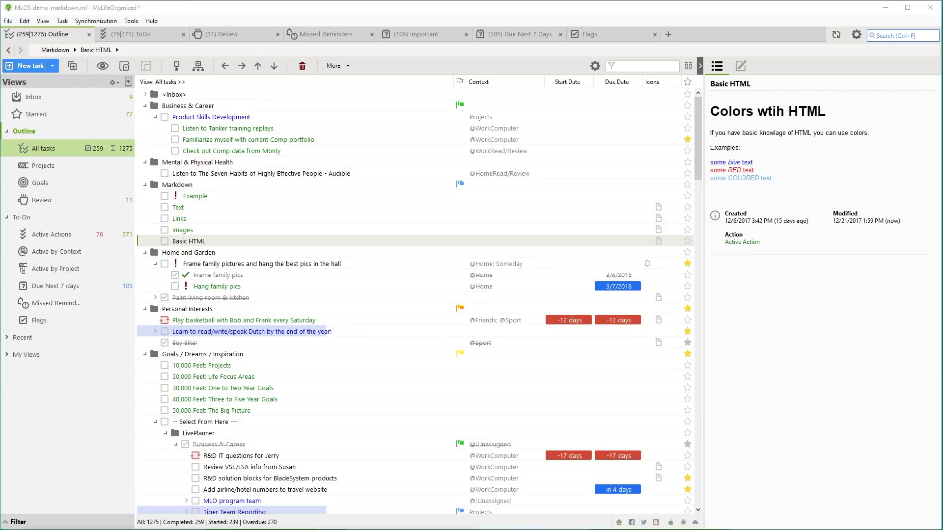
Show the Flags view sorted alphabetically by task name after cycling the flag sort.
{"action": "left_click", "coordinate": [604, 34]}
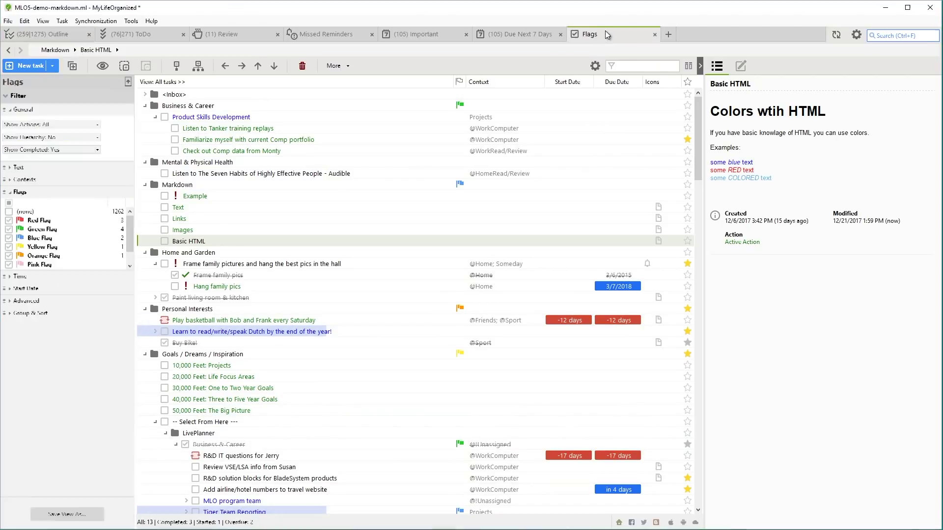
{"action": "left_click", "coordinate": [580, 82]}
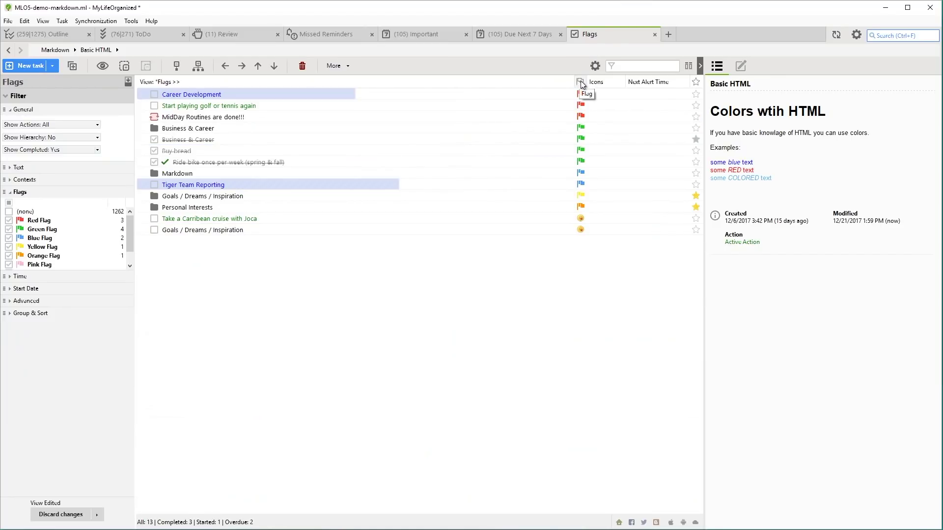
{"action": "left_click", "coordinate": [581, 82]}
{"action": "left_click", "coordinate": [361, 83]}
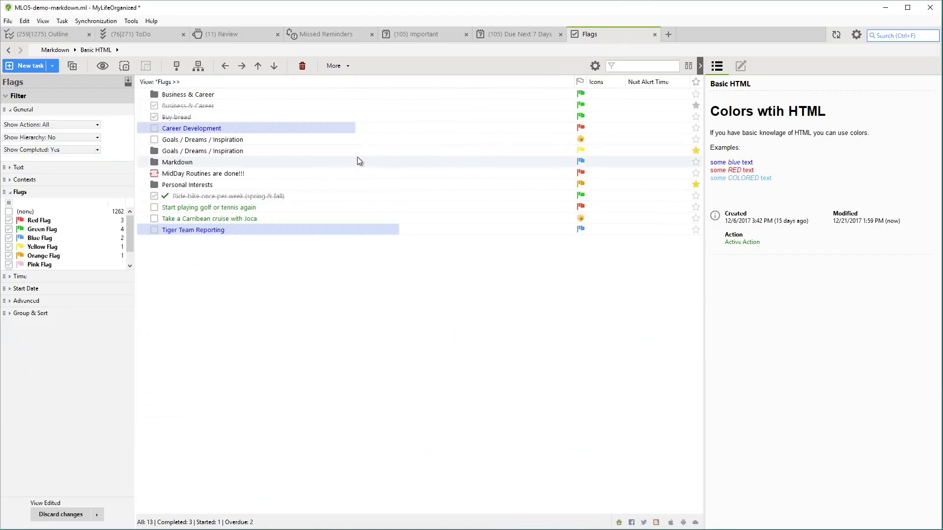
Mark the Goals / Dreams / Inspiration, golf and Caribbean cruise tasks complete together via Ctrl+Space.
{"action": "left_click", "coordinate": [342, 142]}
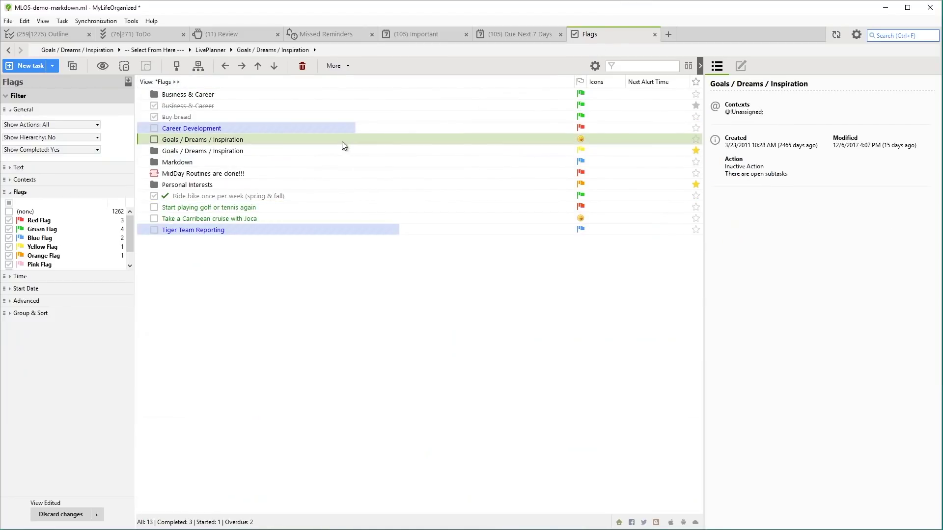
{"action": "left_click", "coordinate": [322, 209], "text": "ctrl"}
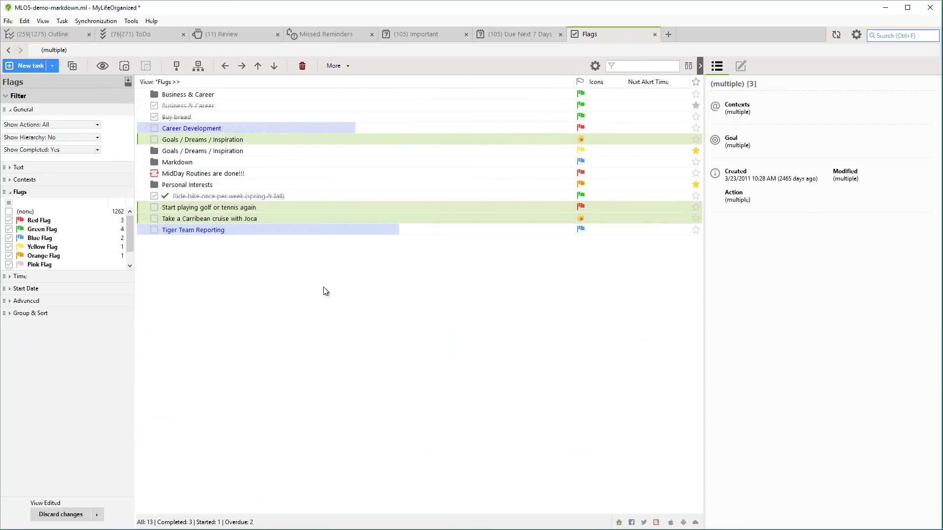
{"action": "key", "text": "ctrl+space"}
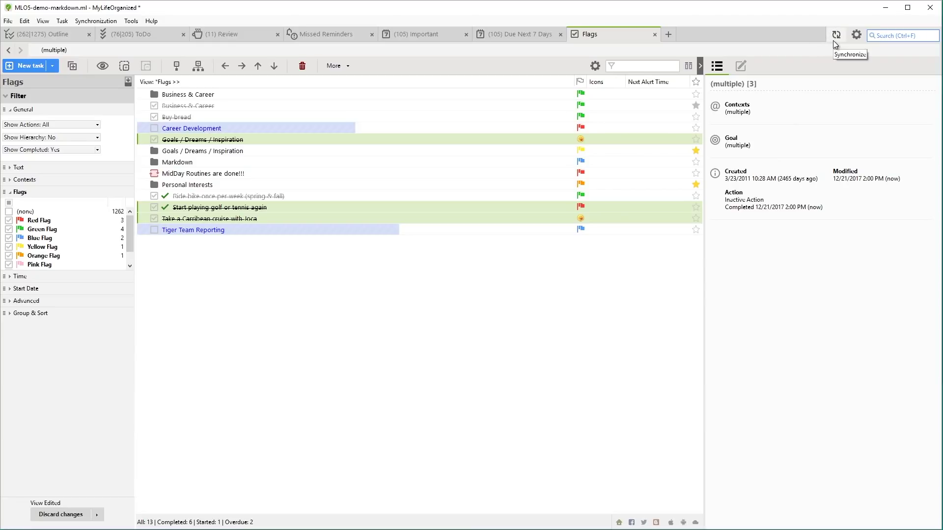
{"action": "left_click", "coordinate": [267, 153]}
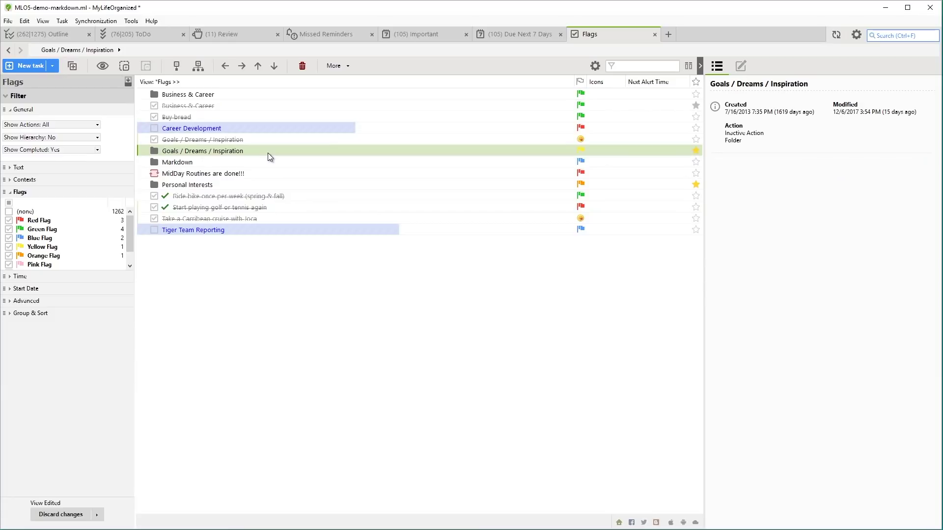
Show the All tasks outline with Goals / Dreams / Inspiration and its LivePlanner subtasks.
{"action": "left_click", "coordinate": [46, 97]}
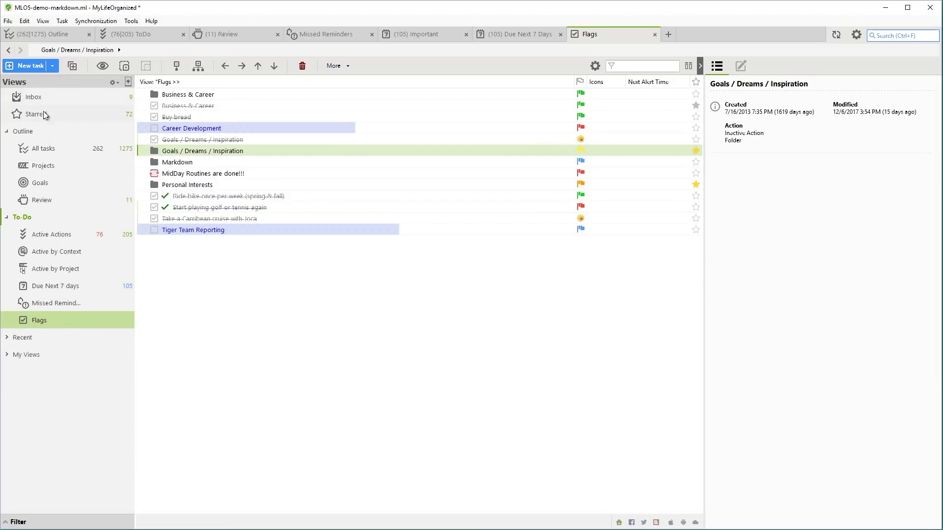
{"action": "left_click", "coordinate": [45, 149]}
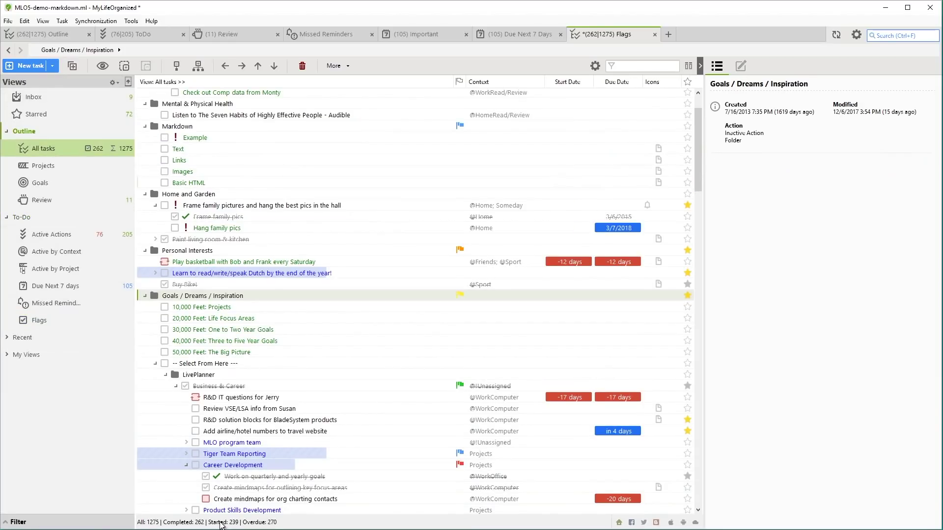